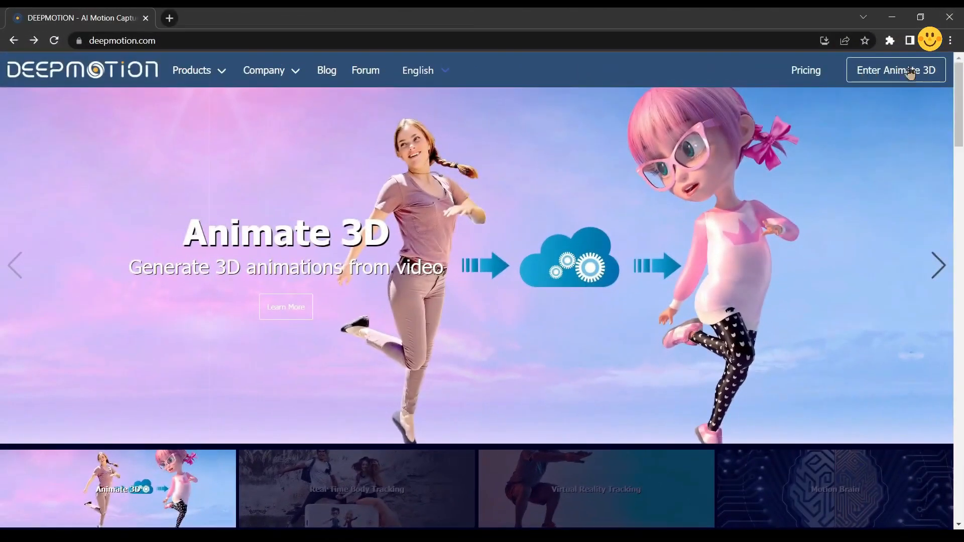
# Step: Enter Animate 3D from the DeepMotion site, start the new animation guide and skip its capture guidelines
pyautogui.click(891, 79)
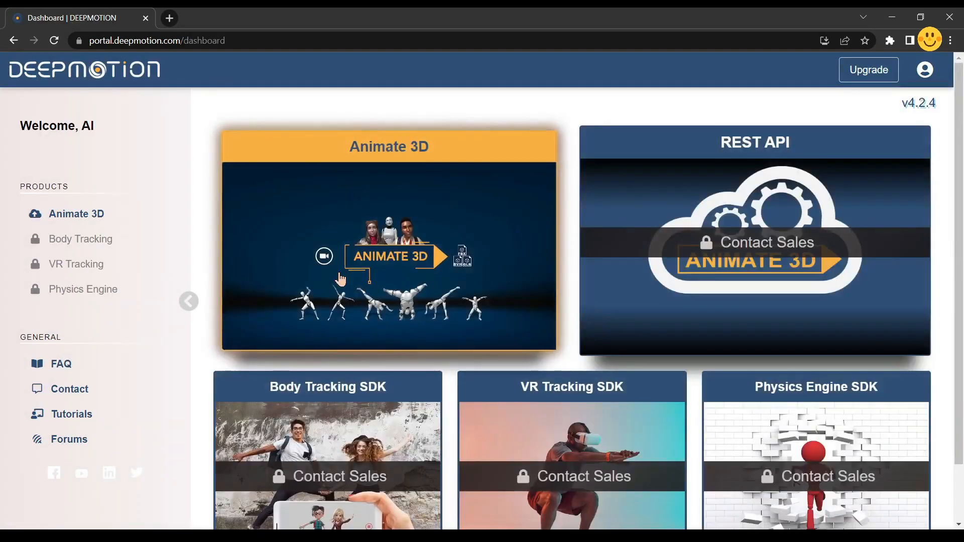
pyautogui.click(411, 296)
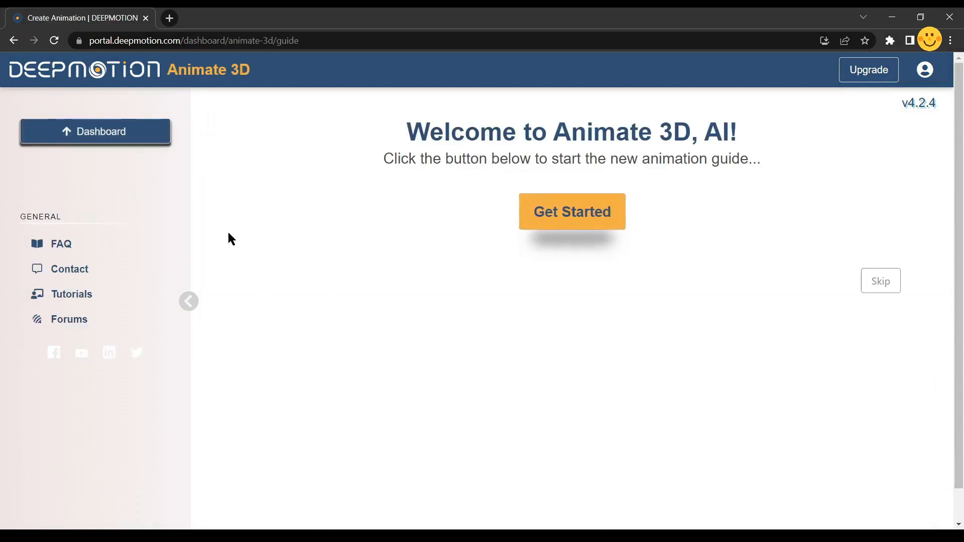
pyautogui.click(582, 225)
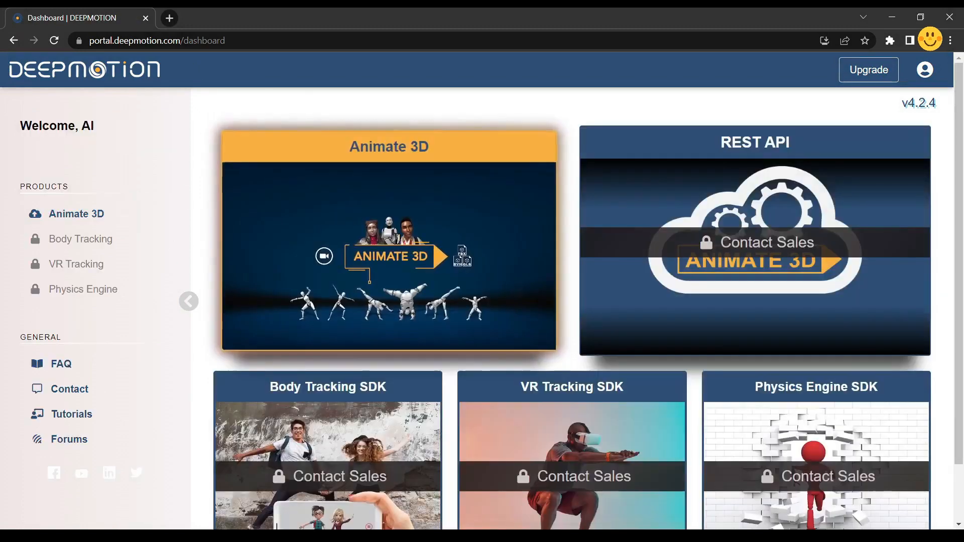
pyautogui.click(394, 235)
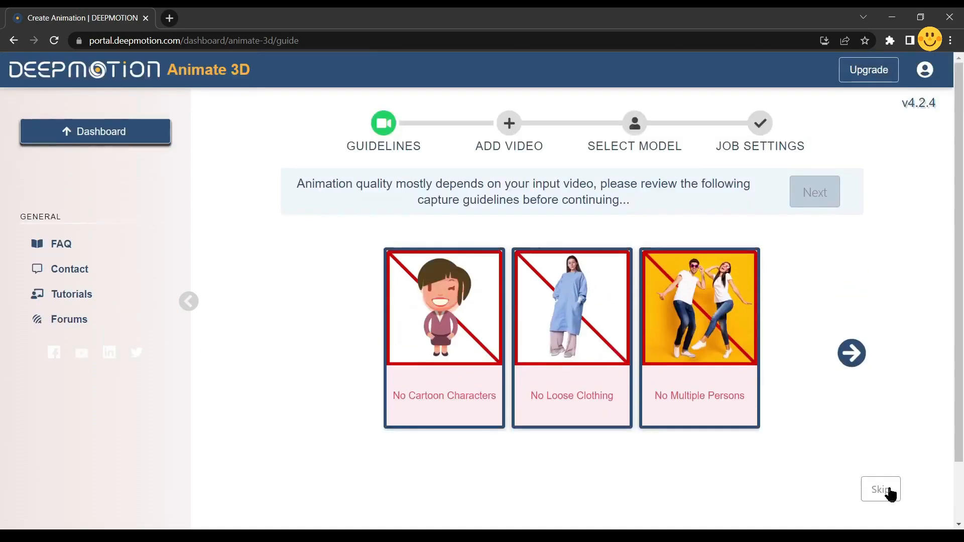
pyautogui.click(888, 491)
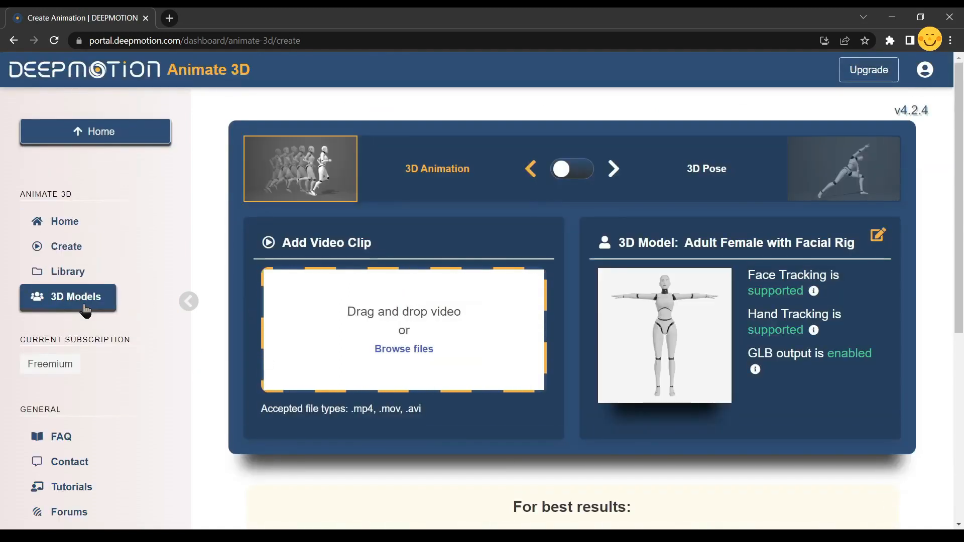
# Step: Go to the 3D Models page and compare its character upload and create options, ending on Create
pyautogui.click(67, 308)
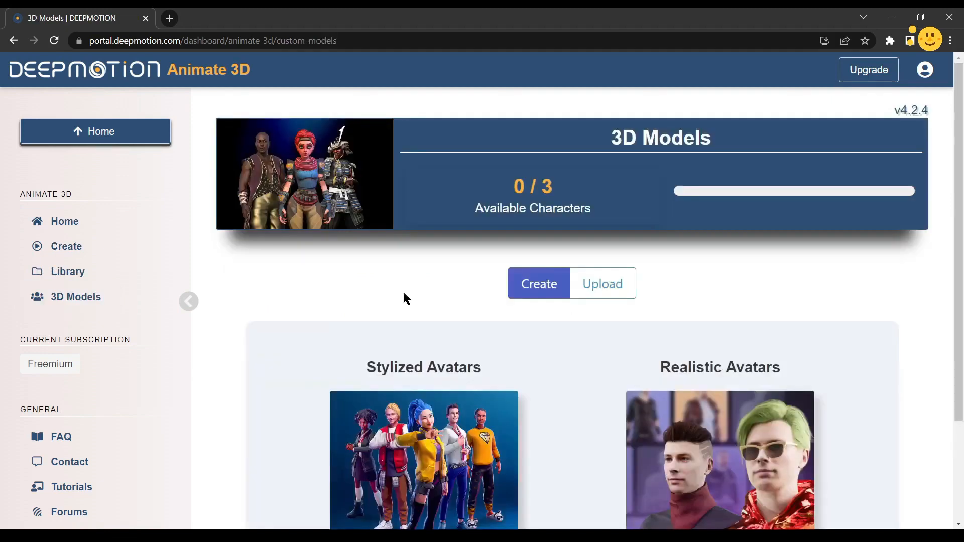
pyautogui.scroll(-3, 415, 296)
pyautogui.scroll(3, 613, 288)
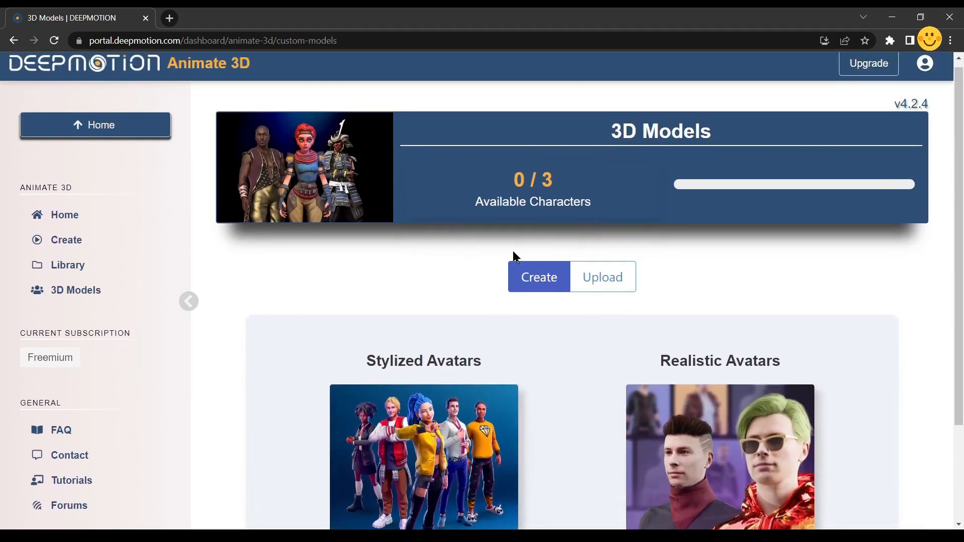
pyautogui.click(604, 277)
pyautogui.click(551, 285)
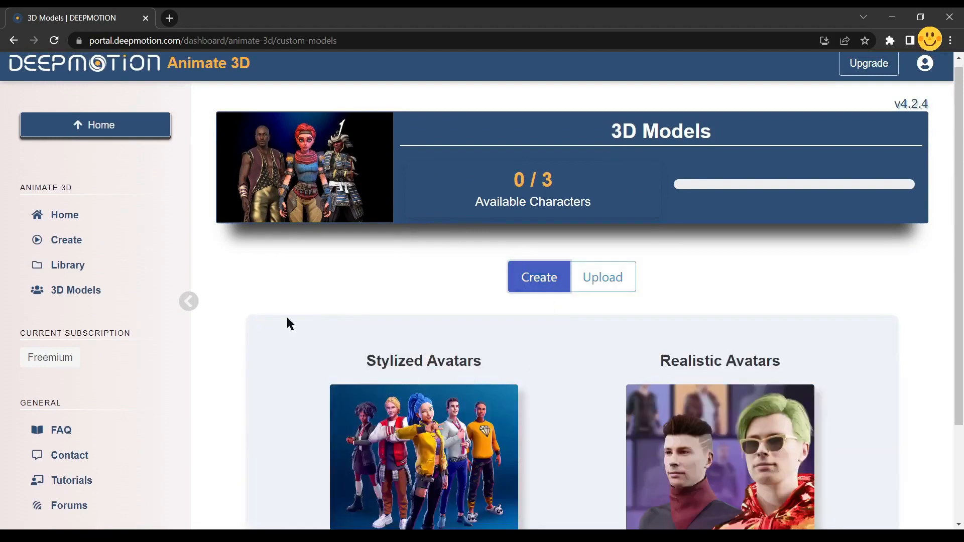
# Step: Start a stylized Ready Player Me avatar with an unspecified body type and without a photo
pyautogui.scroll(-3, 468, 370)
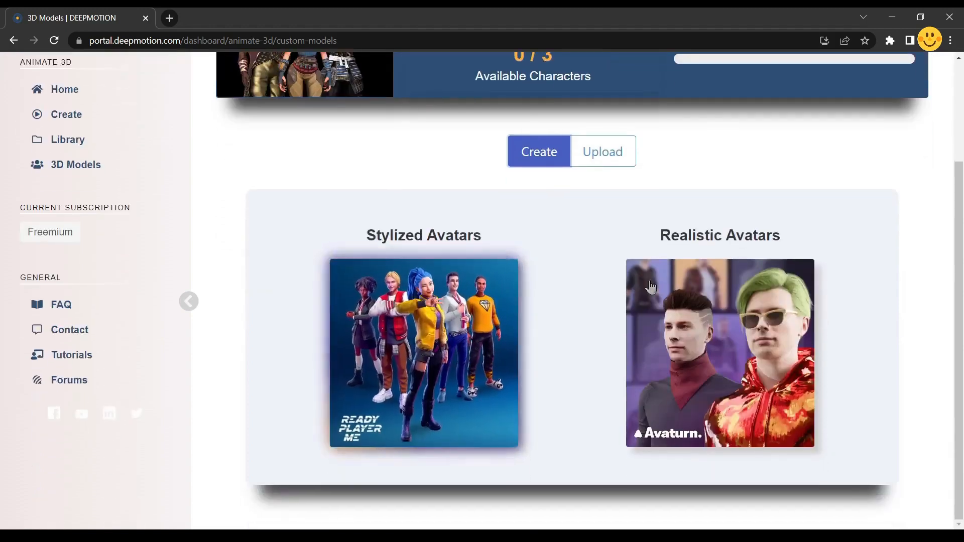
pyautogui.click(409, 384)
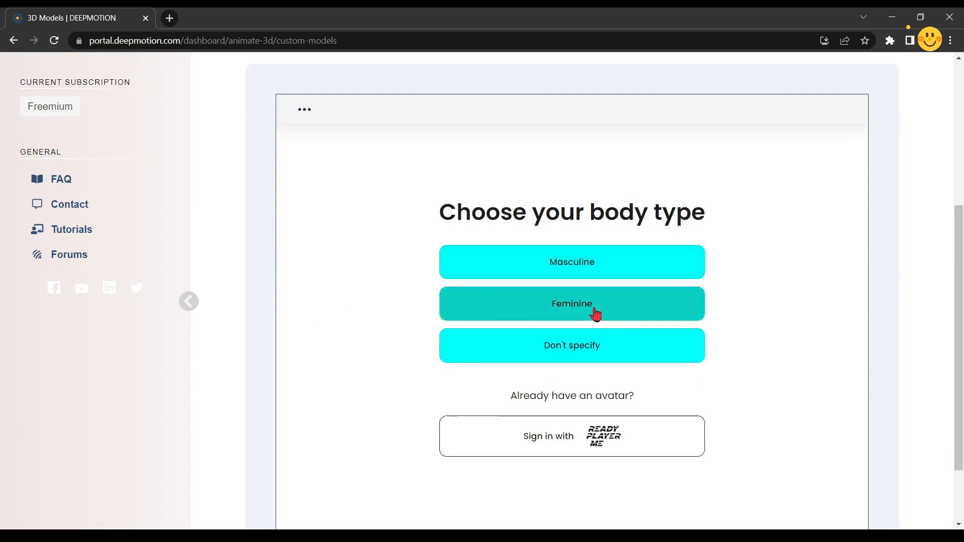
pyautogui.click(601, 353)
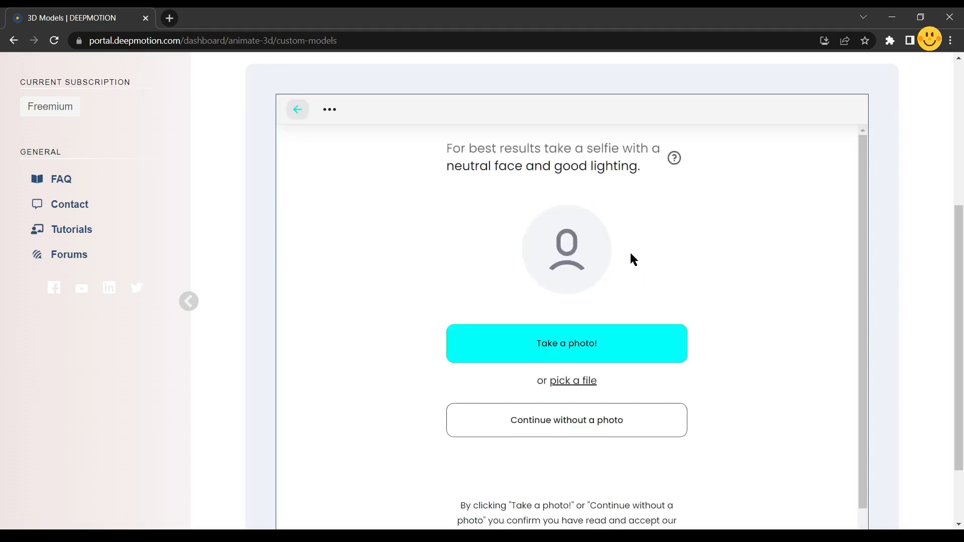
pyautogui.click(581, 383)
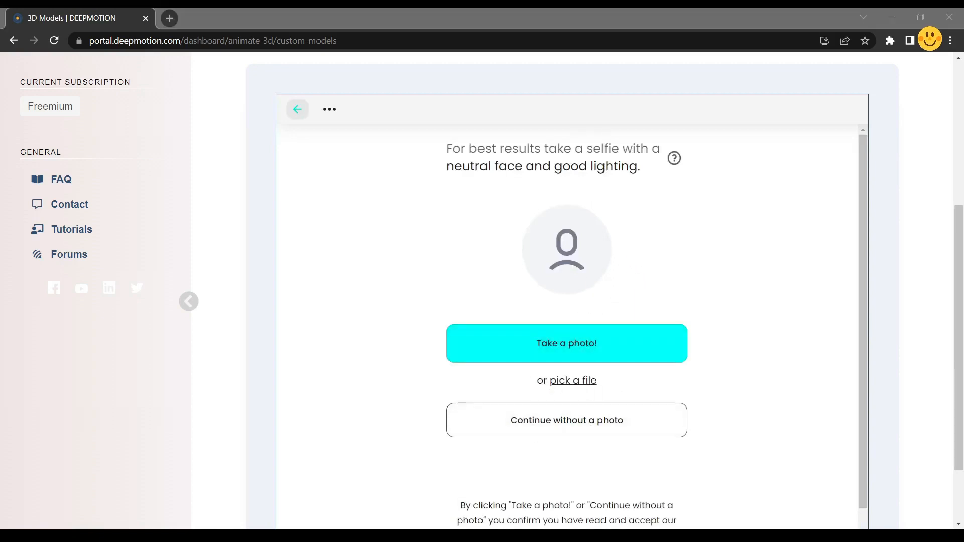
pyautogui.click(457, 432)
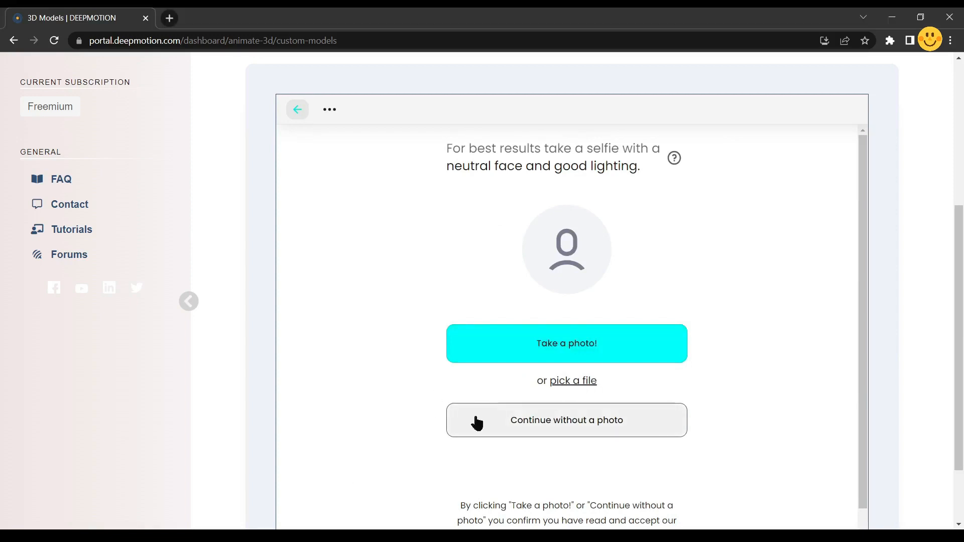
pyautogui.click(596, 433)
# Step: Pick the preset avatar with long straight black hair and continue to its customization
pyautogui.scroll(-4, 592, 263)
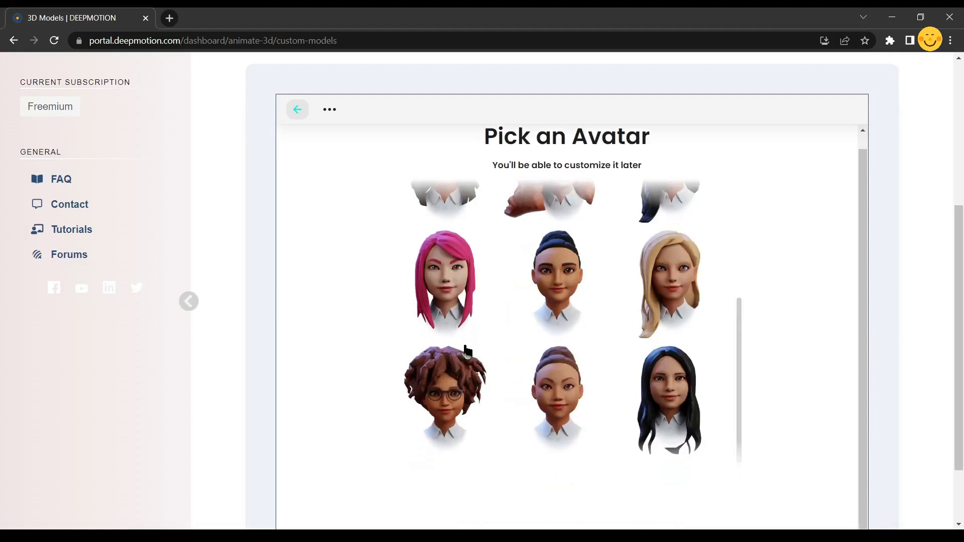
pyautogui.scroll(4, 464, 349)
pyautogui.scroll(-3, 435, 297)
pyautogui.click(667, 390)
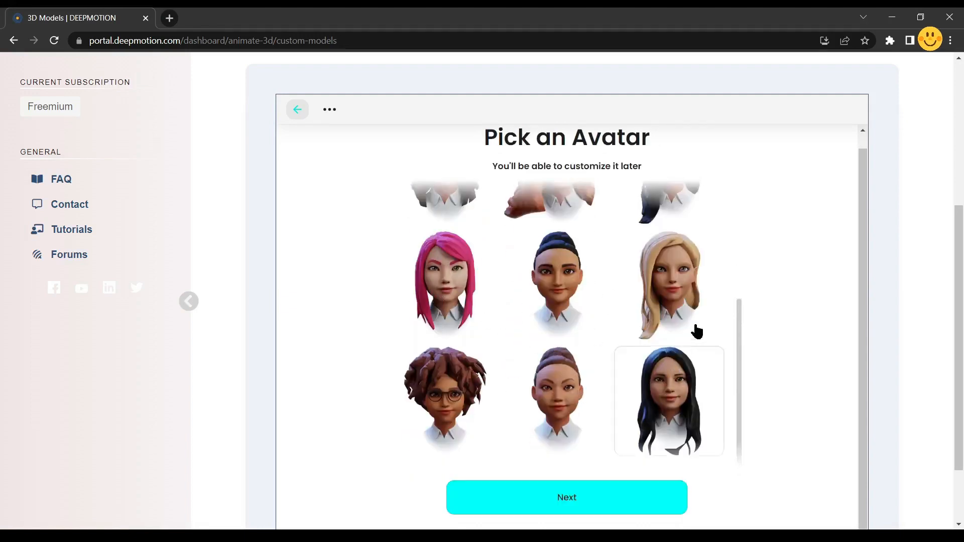
pyautogui.scroll(-2, 652, 376)
pyautogui.click(585, 420)
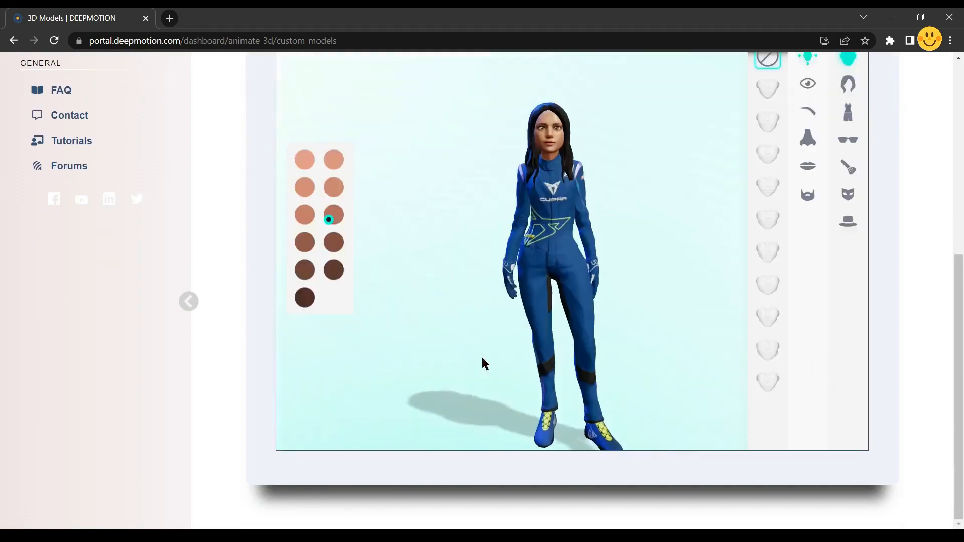
# Step: Try several skin tones on the avatar and settle on the lightest one
pyautogui.scroll(4, 948, 296)
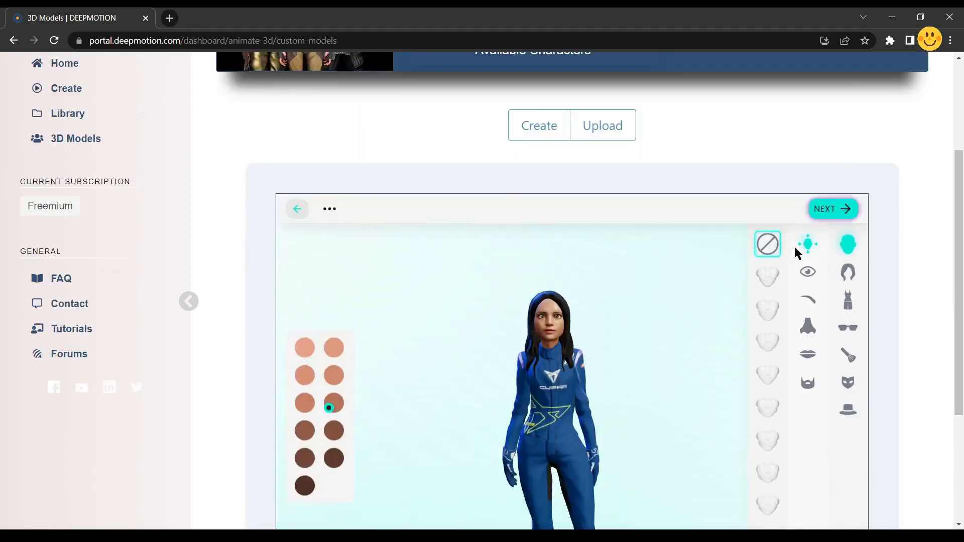
pyautogui.click(305, 375)
pyautogui.click(305, 486)
pyautogui.click(307, 348)
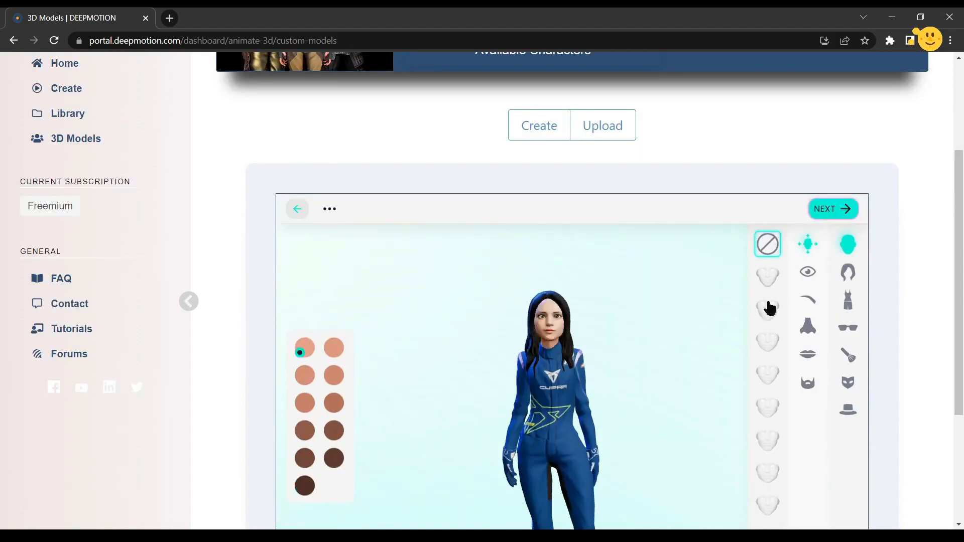
# Step: Give the avatar the thin third eyebrow shape and a straight hairstyle with blunt bangs
pyautogui.click(808, 331)
pyautogui.click(809, 301)
pyautogui.click(767, 341)
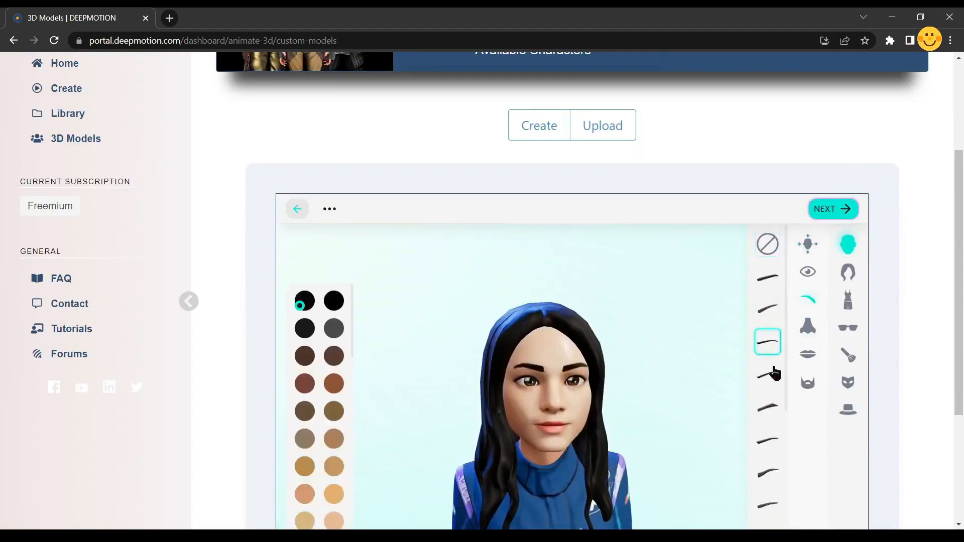
pyautogui.click(807, 382)
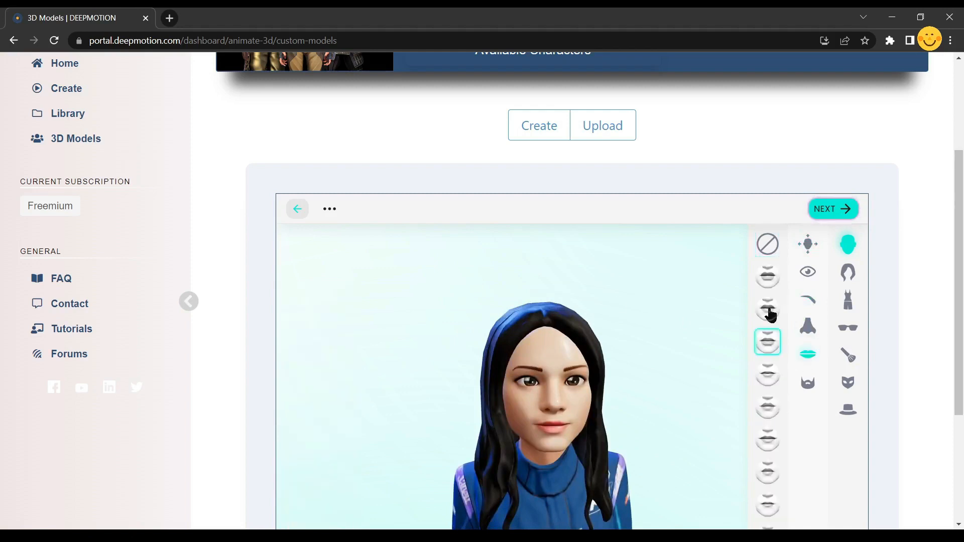
pyautogui.click(847, 272)
pyautogui.click(738, 370)
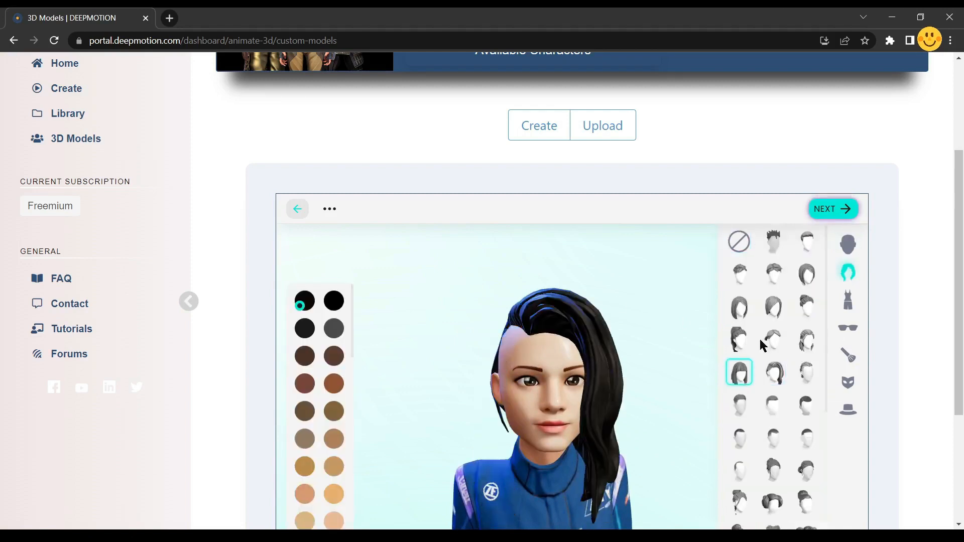
# Step: Dress the avatar in the metallic pink belted dress and add round dark-framed glasses
pyautogui.click(847, 300)
pyautogui.click(781, 422)
pyautogui.click(739, 414)
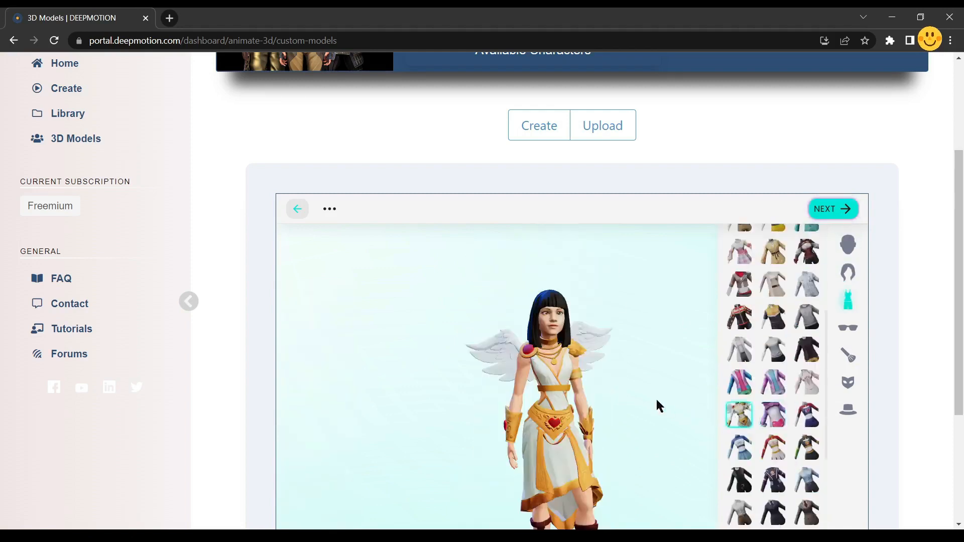
pyautogui.scroll(-5, 773, 402)
pyautogui.click(772, 429)
pyautogui.click(847, 327)
pyautogui.click(804, 391)
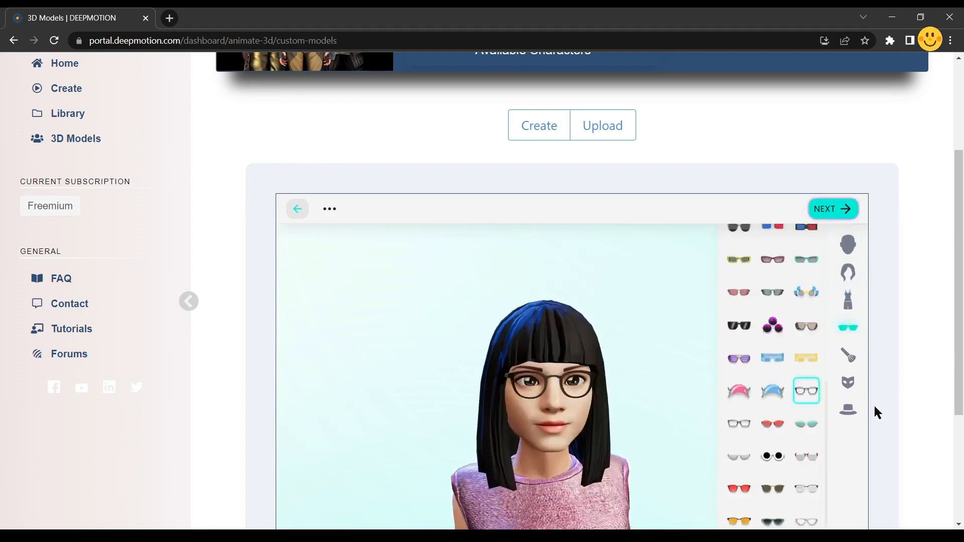
# Step: Try several caps and hats on the avatar, then remove the headwear
pyautogui.click(847, 410)
pyautogui.click(806, 422)
pyautogui.click(740, 389)
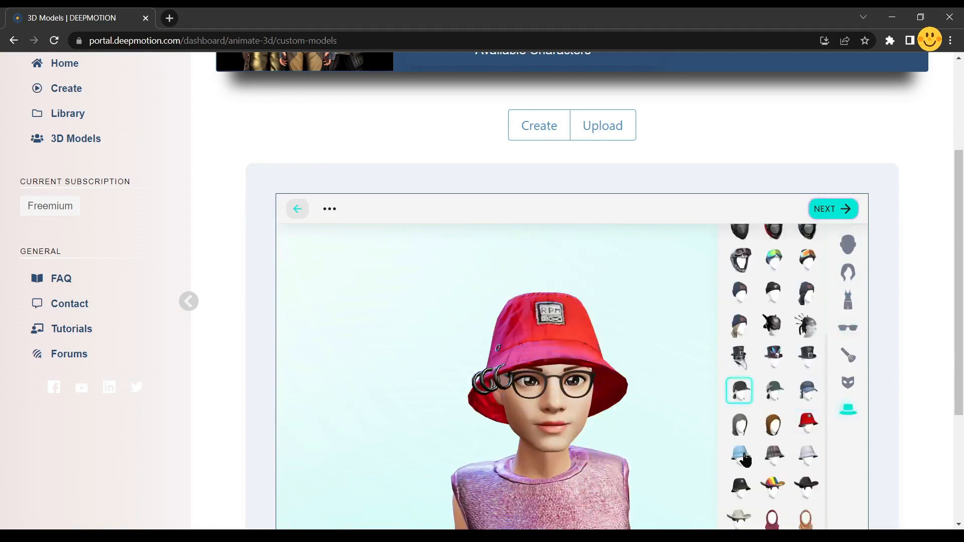
pyautogui.scroll(-2, 742, 457)
pyautogui.click(741, 360)
pyautogui.click(739, 428)
pyautogui.click(739, 487)
pyautogui.scroll(5, 751, 333)
pyautogui.click(738, 179)
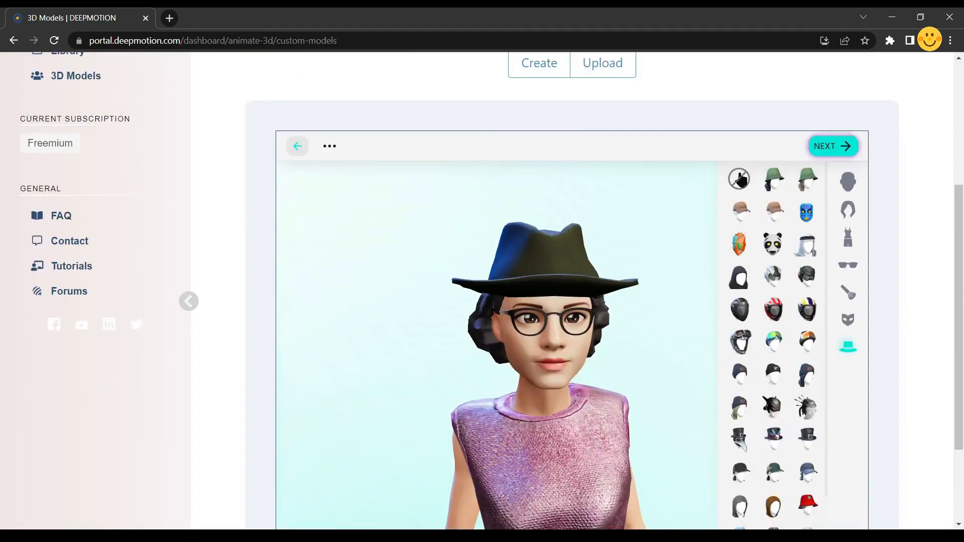
# Step: Check the avatar's full figure, finish customizing and continue without signing up for a Ready Player Me account
pyautogui.click(847, 294)
pyautogui.click(848, 182)
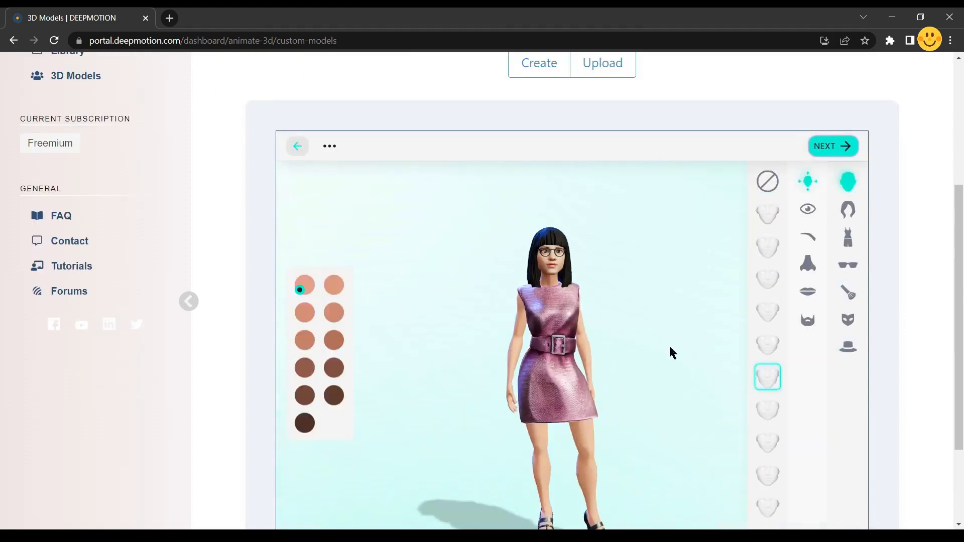
pyautogui.click(830, 148)
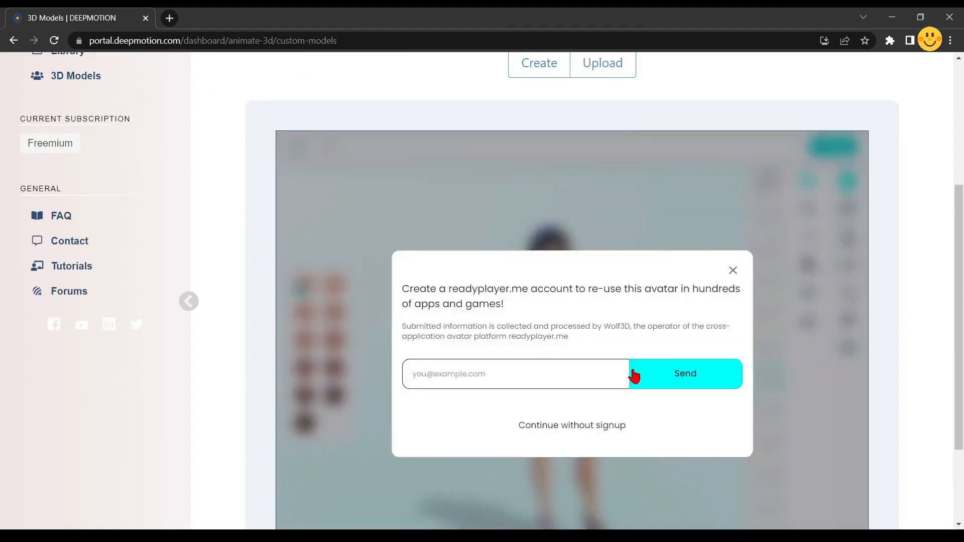
pyautogui.click(565, 428)
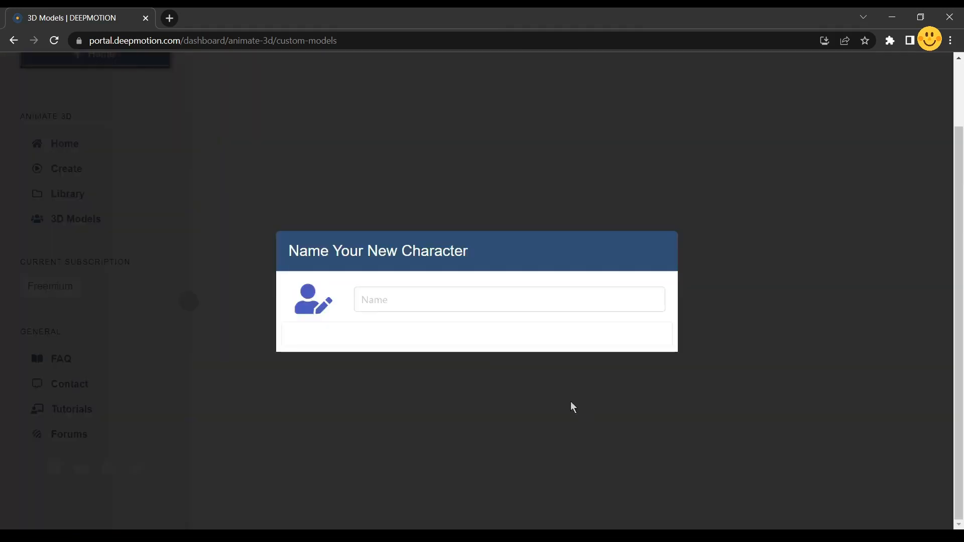
# Step: Save the new character under the name Amy and close the confirmation
pyautogui.click(377, 296)
pyautogui.write('Amy')
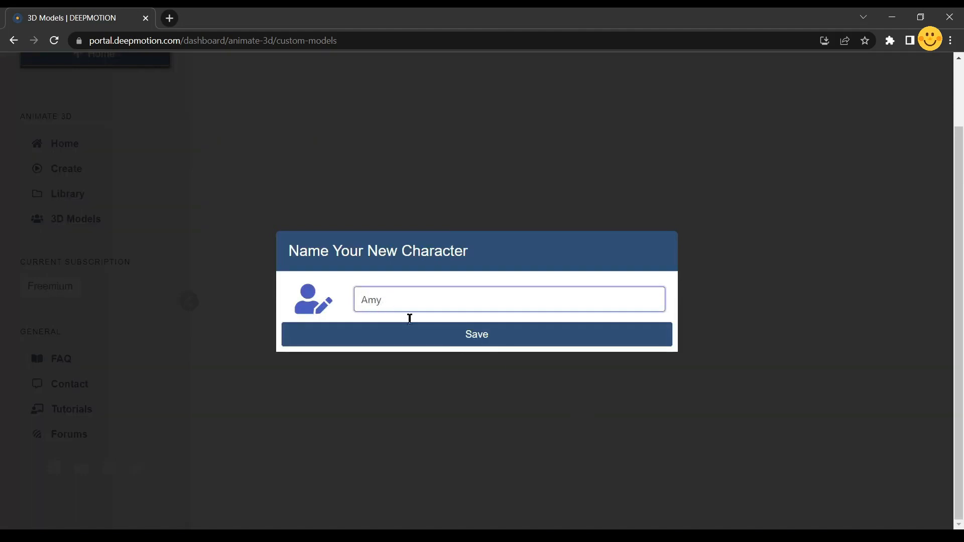
pyautogui.click(491, 335)
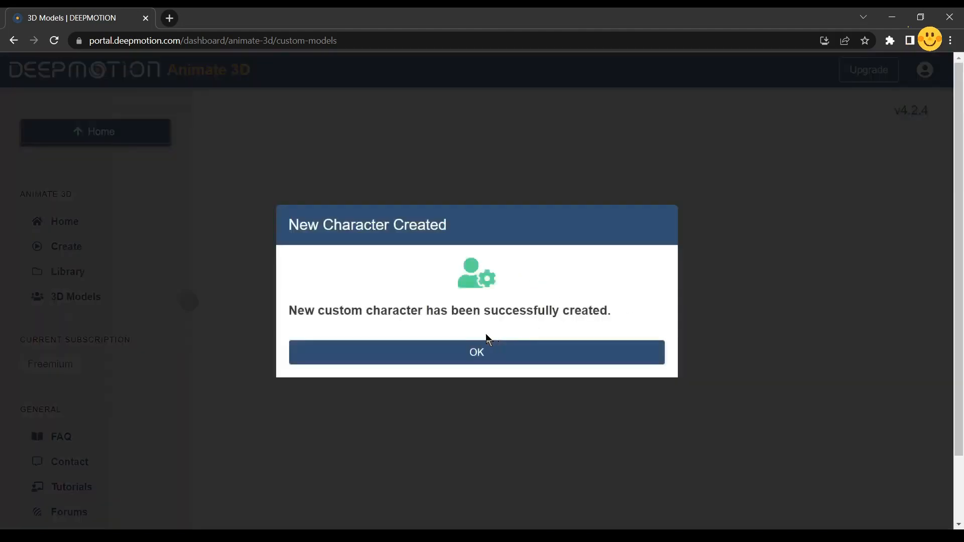
pyautogui.click(487, 343)
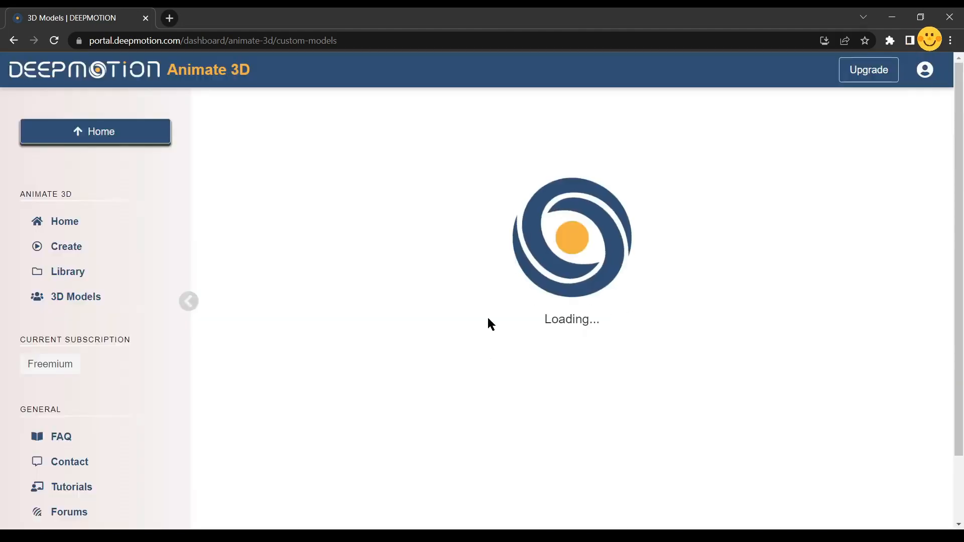
# Step: Review the Amy character on the 3D Models page and start creating an animation with it
pyautogui.scroll(-7, 485, 321)
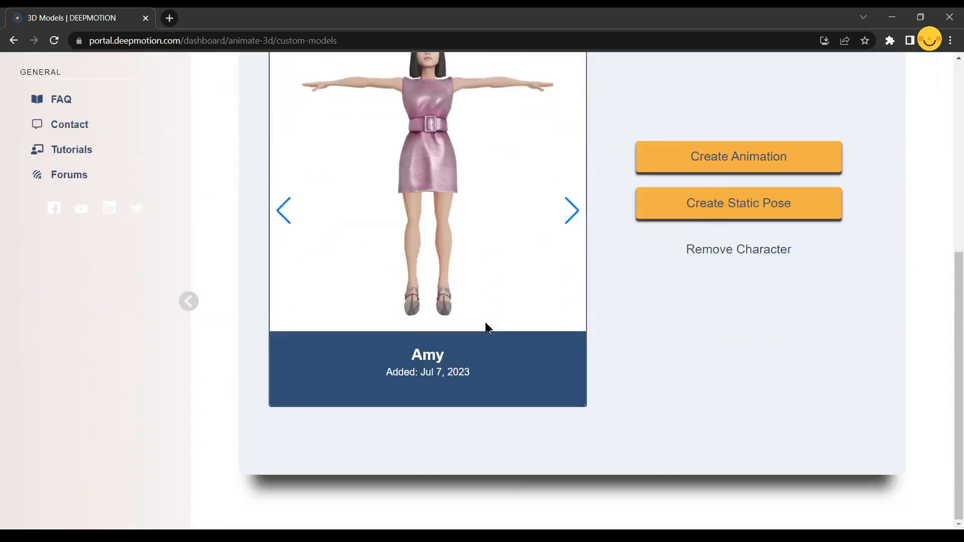
pyautogui.scroll(1, 486, 327)
pyautogui.scroll(5, 315, 348)
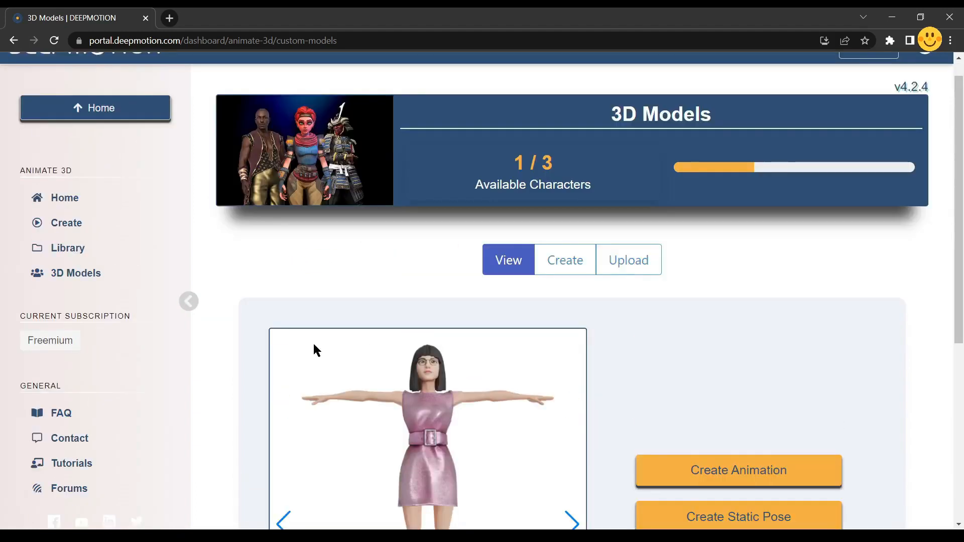
pyautogui.scroll(-4, 533, 362)
pyautogui.click(761, 293)
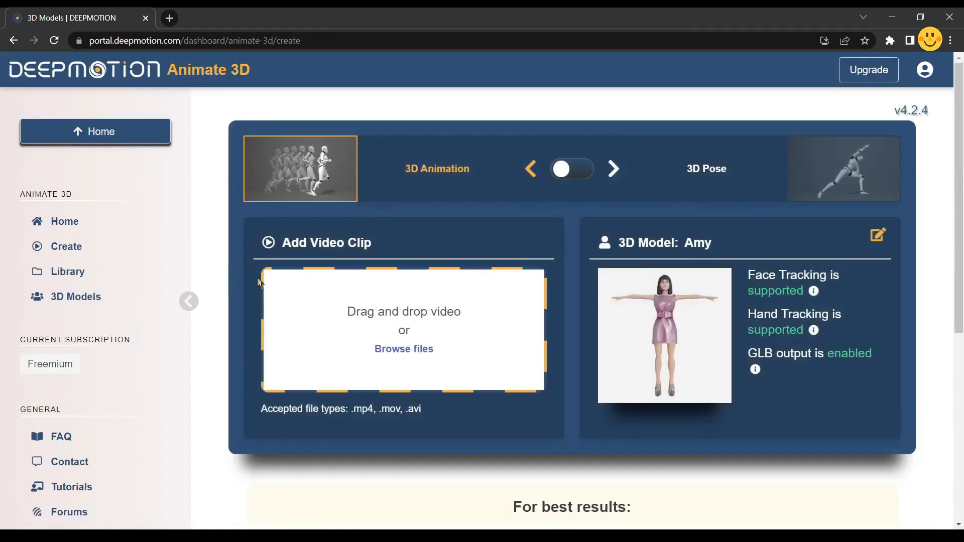
# Step: Toggle between the 3D Animation and 3D Pose modes, ending on 3D Pose
pyautogui.click(582, 172)
pyautogui.click(564, 174)
pyautogui.click(574, 172)
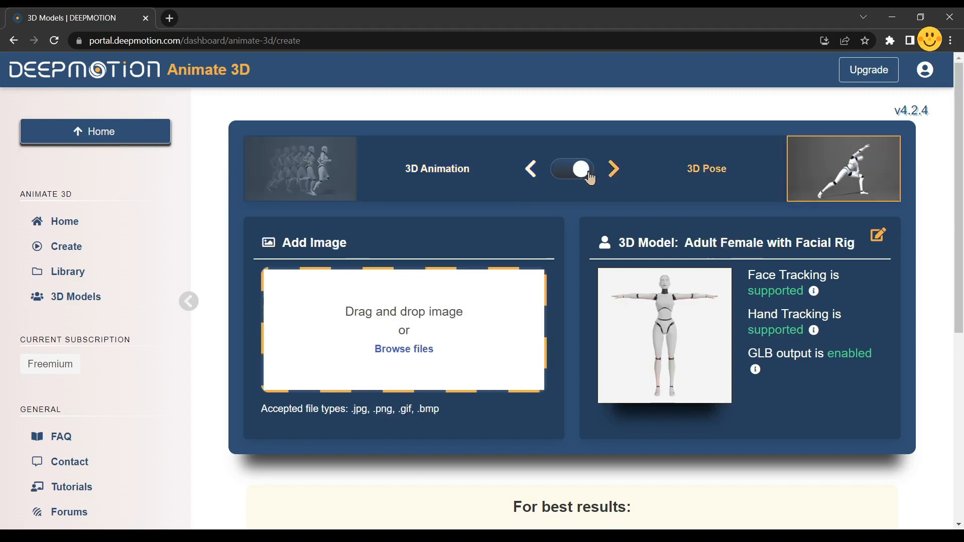
# Step: Switch between the 3D Pose and 3D Animation modes again, leaving 3D Animation selected for the Amy model
pyautogui.click(556, 176)
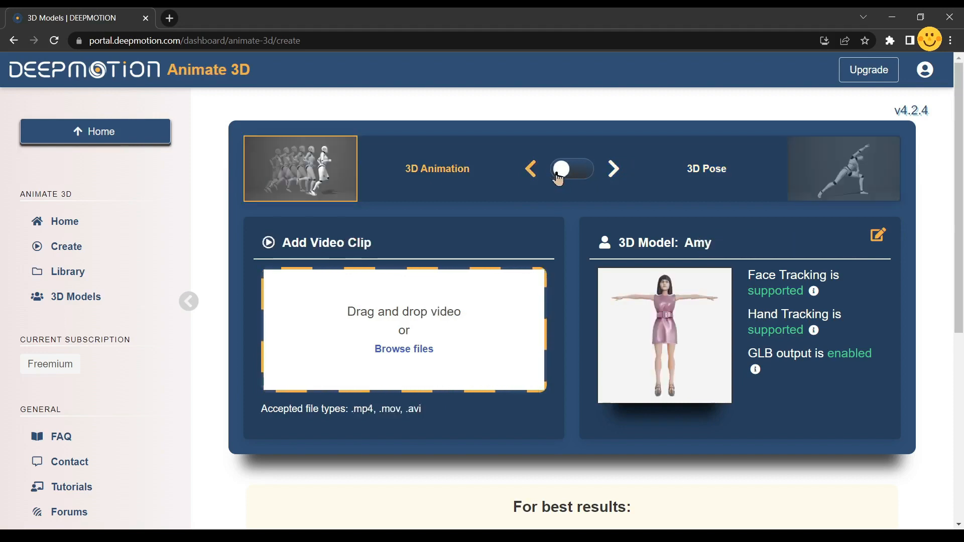
pyautogui.click(588, 175)
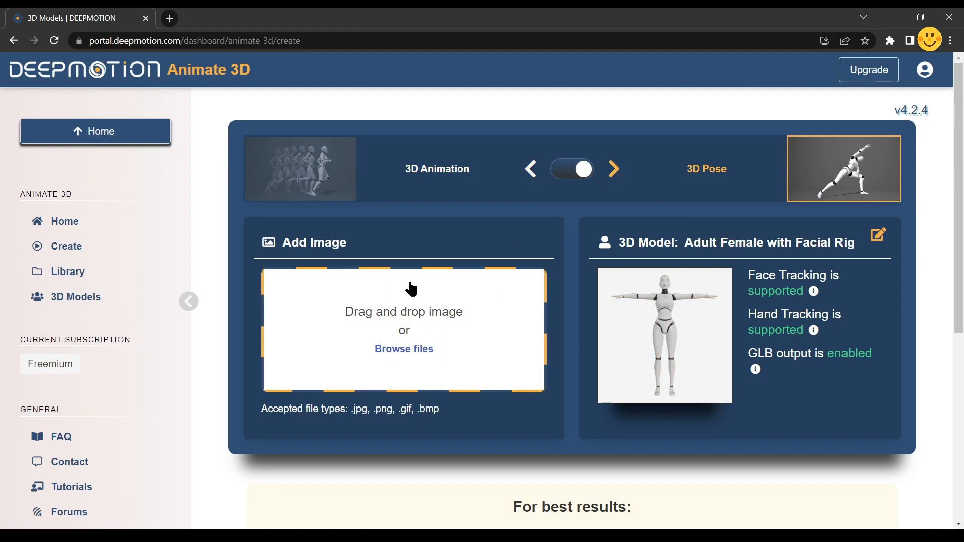
pyautogui.click(566, 176)
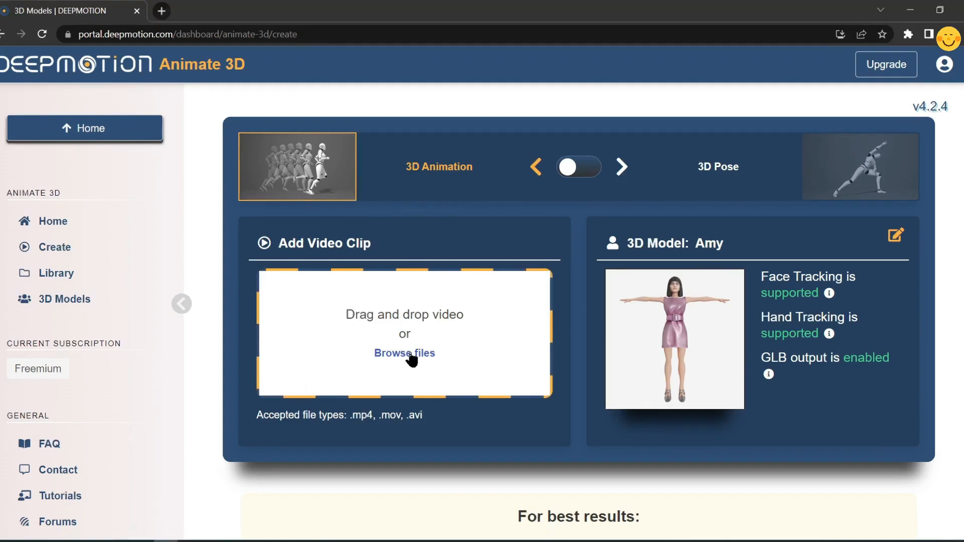
# Step: Upload the video clip "Untitled design - Video_2.mp4" and rename it Untitleddesign
pyautogui.click(404, 349)
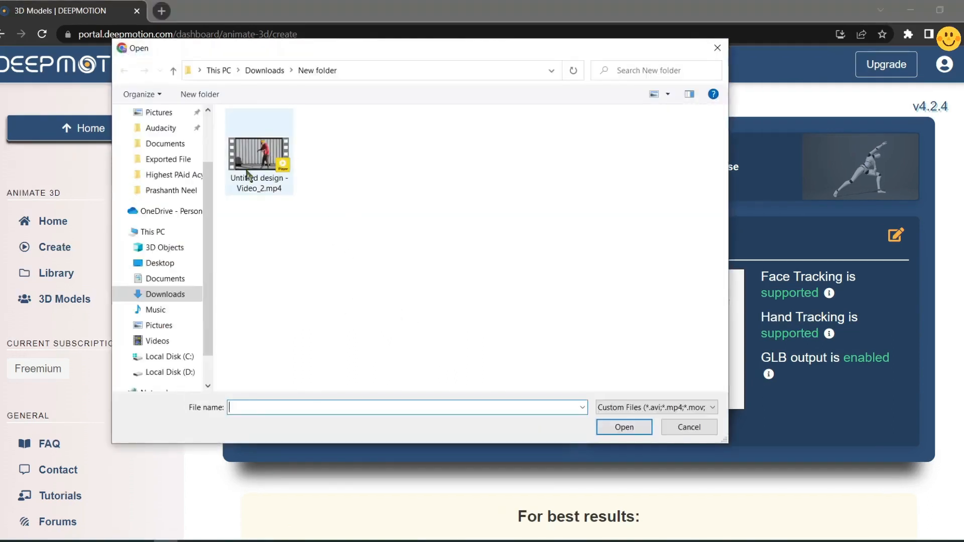
pyautogui.doubleClick(259, 160)
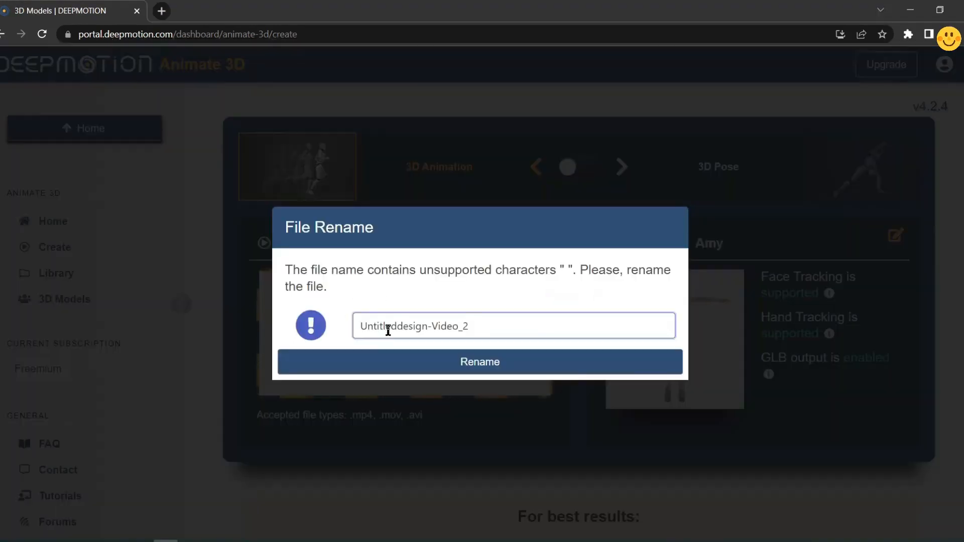
pyautogui.moveTo(478, 327); pyautogui.dragTo(429, 327)
pyautogui.press('BackSpace')
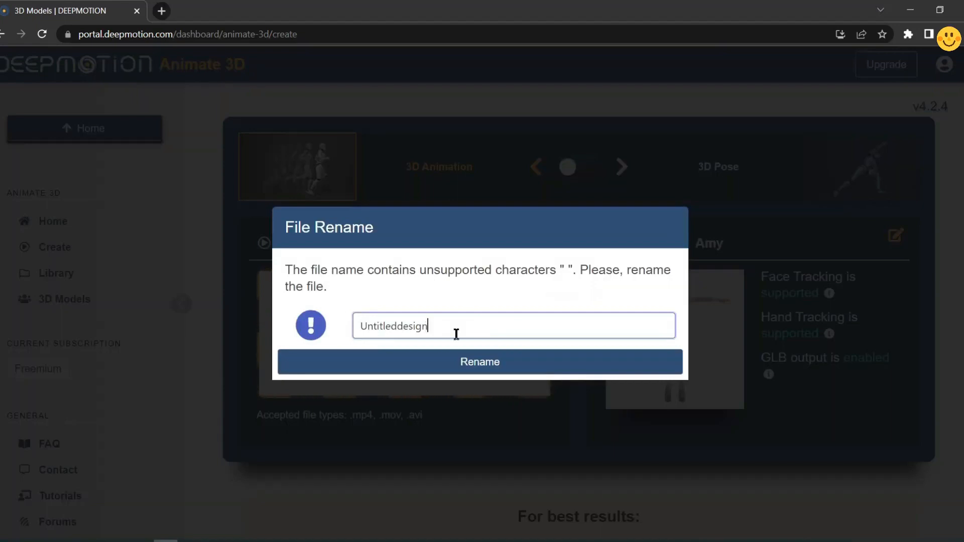
pyautogui.click(459, 361)
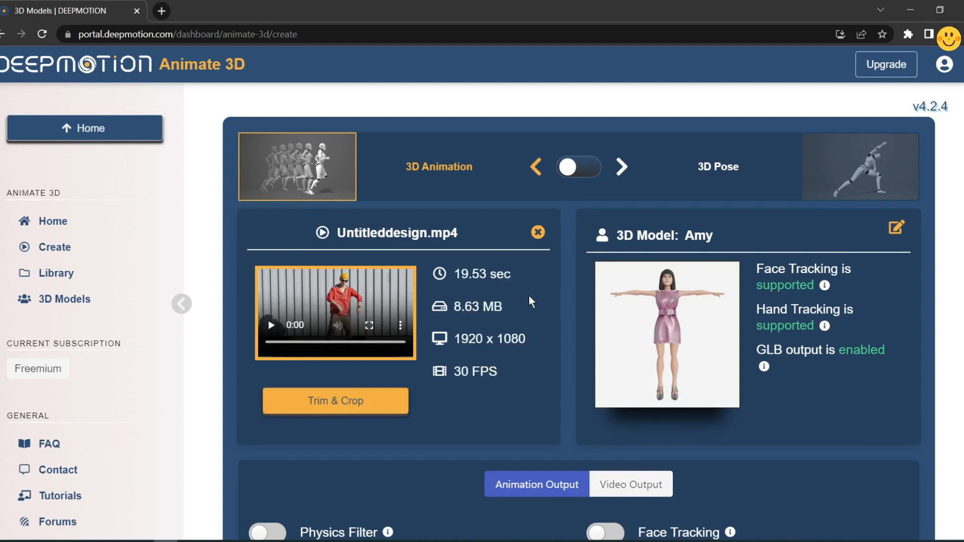
# Step: Enable Physics Filter, Face Tracking and Hand Tracking (Beta) in the animation output settings
pyautogui.scroll(-2, 531, 302)
pyautogui.scroll(2, 530, 300)
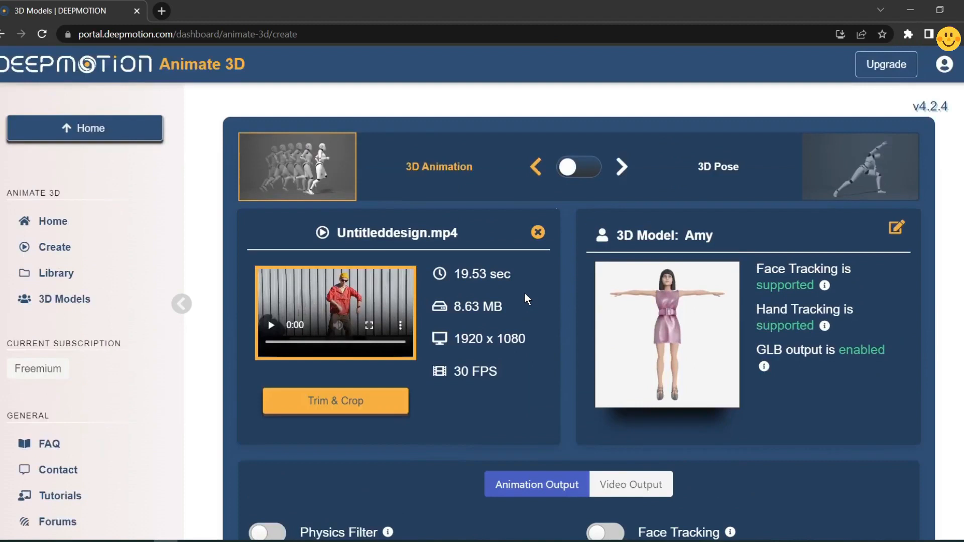
pyautogui.scroll(-4, 525, 296)
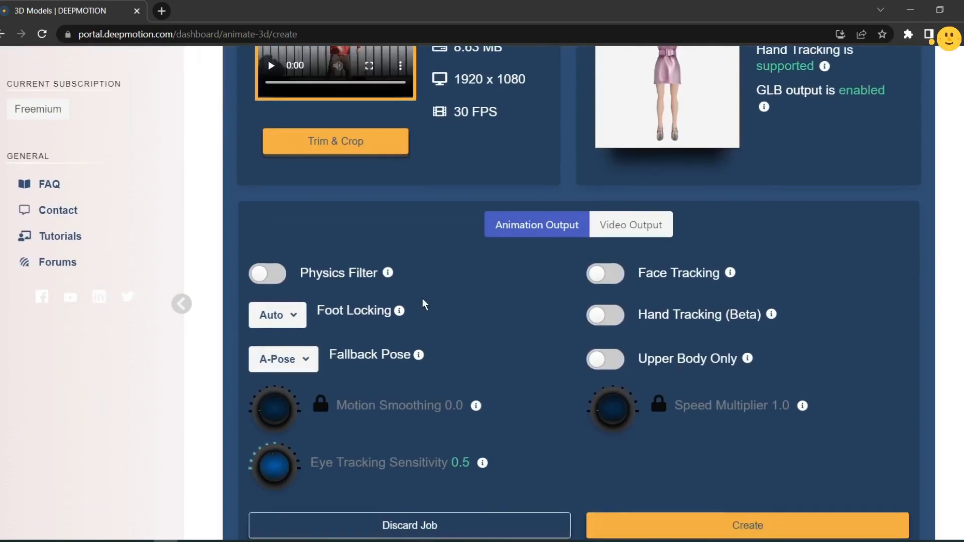
pyautogui.click(267, 281)
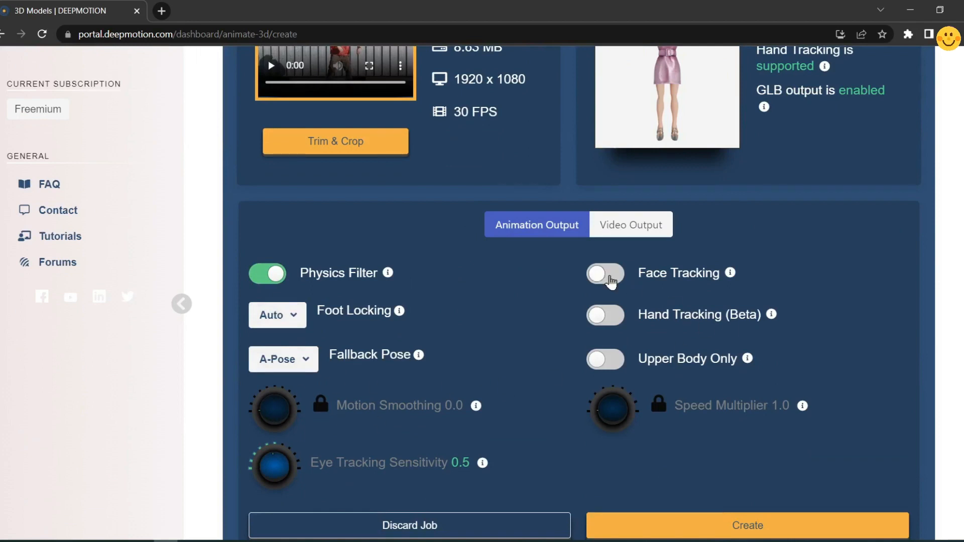
pyautogui.click(611, 282)
pyautogui.click(609, 317)
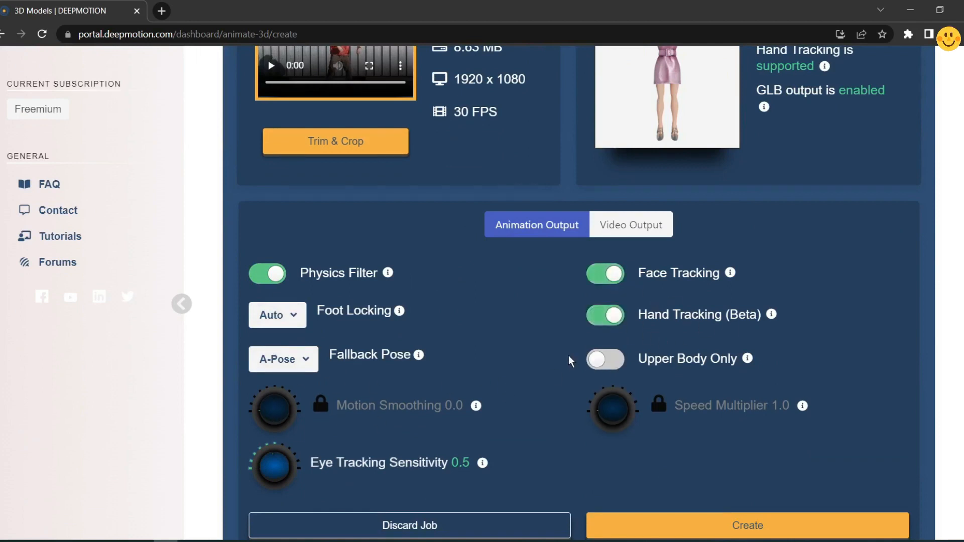
# Step: Enable MP4 output for the video, with MP4 audio and the original video excluded
pyautogui.scroll(-2, 561, 352)
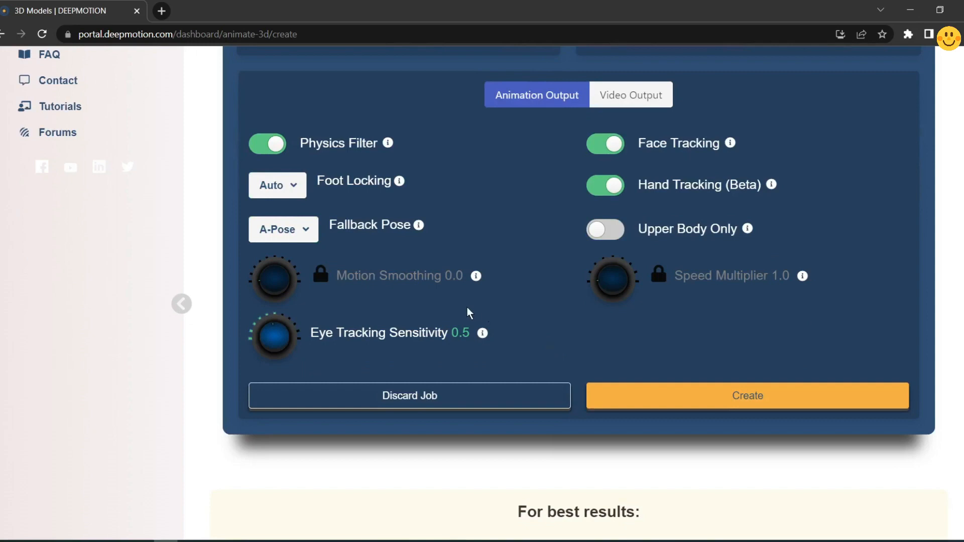
pyautogui.scroll(3, 467, 313)
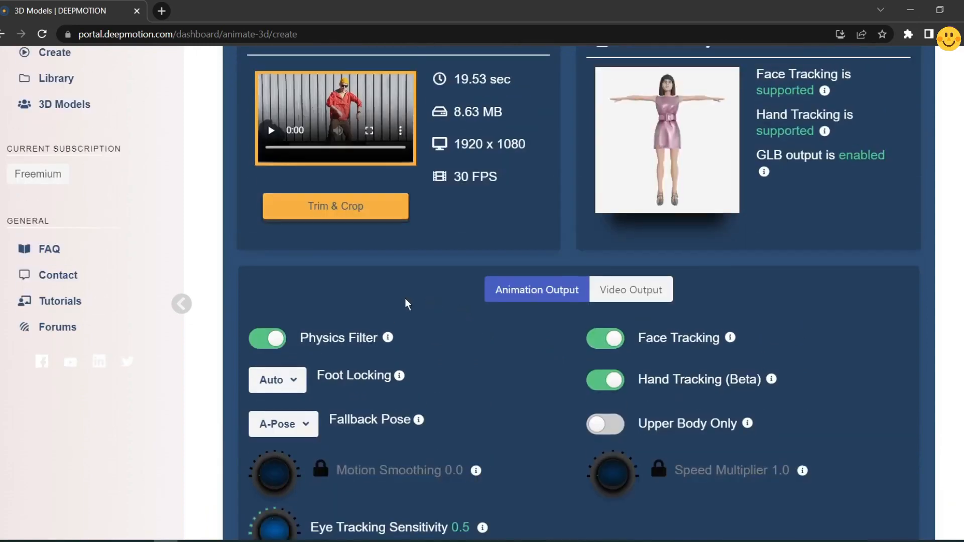
pyautogui.click(636, 297)
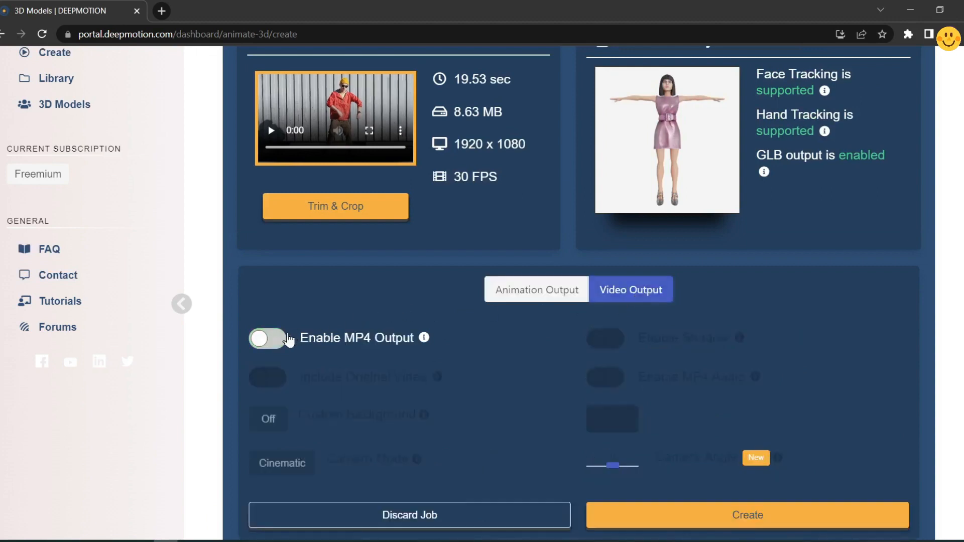
pyautogui.click(279, 341)
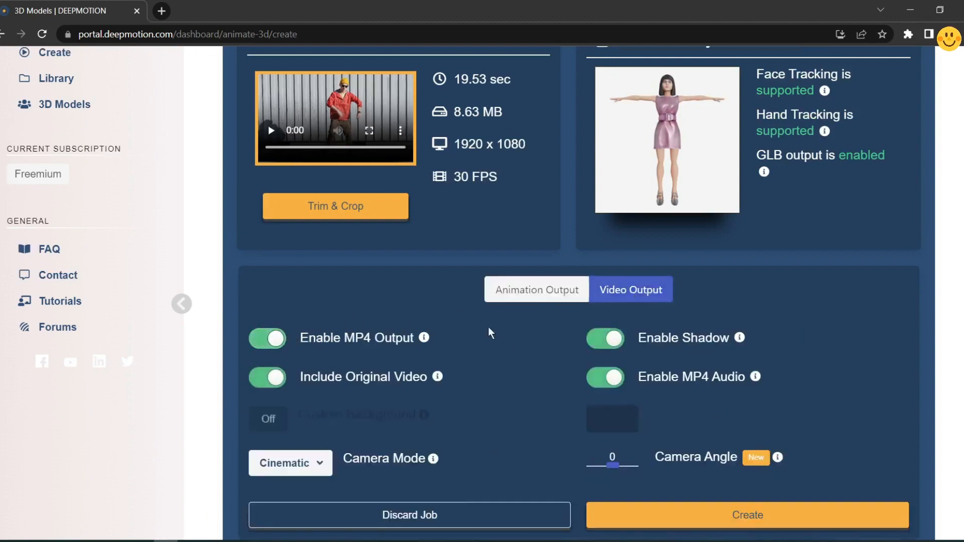
pyautogui.click(614, 383)
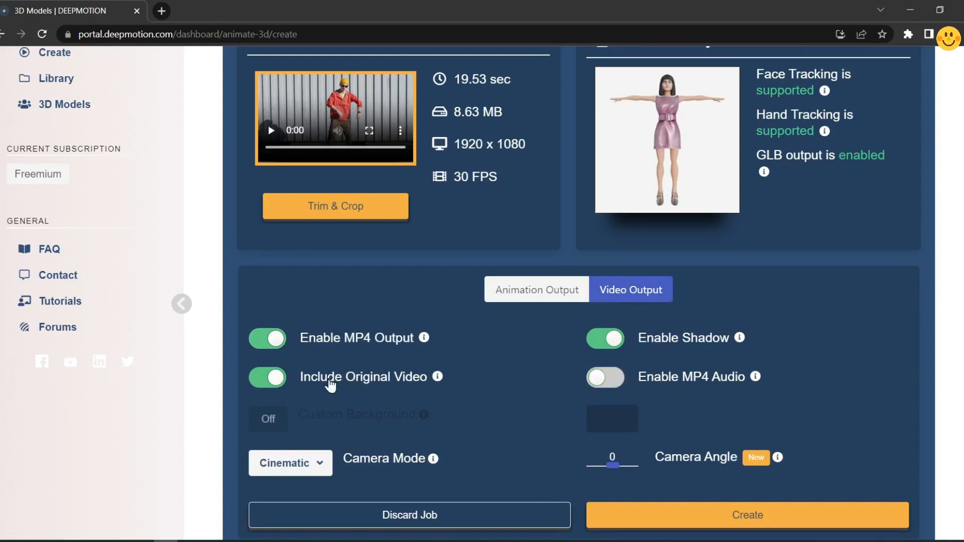
pyautogui.click(285, 380)
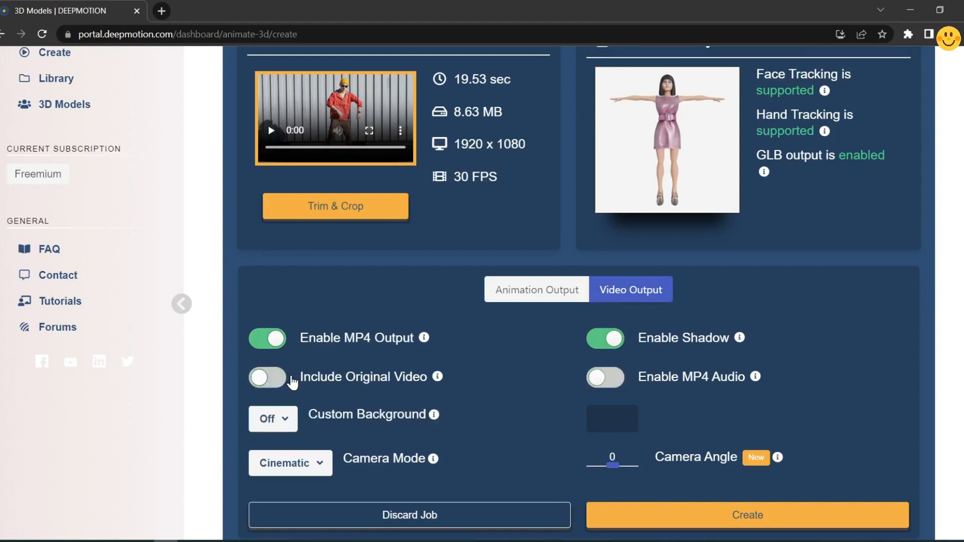
# Step: Set the video's custom background to Solid and choose the Cinematic camera mode
pyautogui.click(290, 420)
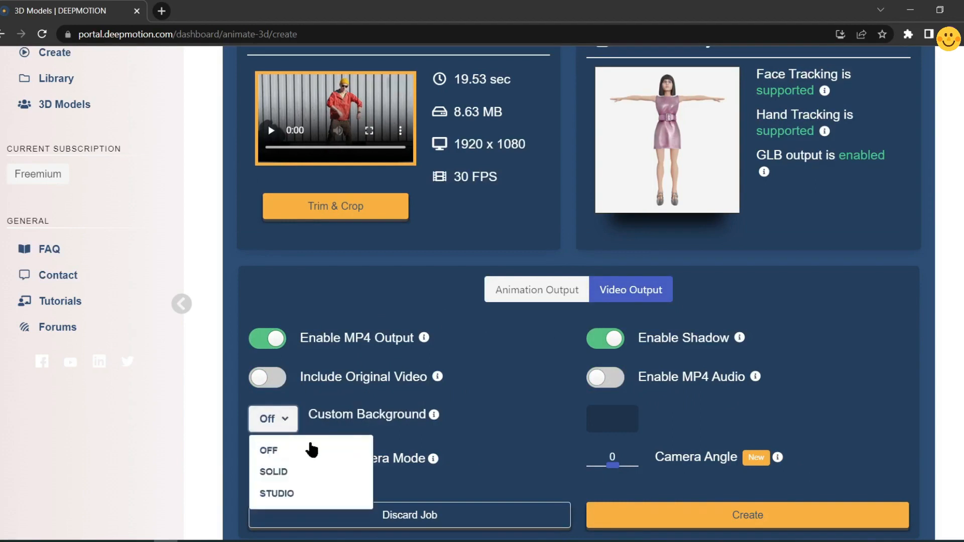
pyautogui.click(301, 471)
pyautogui.scroll(-2, 498, 441)
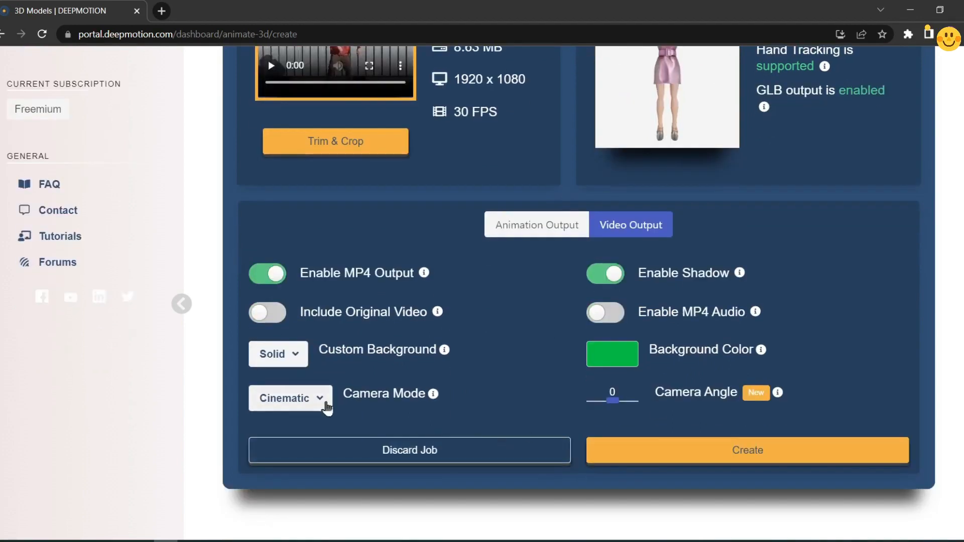
pyautogui.click(304, 399)
pyautogui.click(337, 435)
# Step: Recheck the Hand Tracking option in the animation output settings, return to the video output settings and create the animation
pyautogui.scroll(2, 477, 406)
pyautogui.click(520, 291)
pyautogui.click(615, 382)
pyautogui.click(635, 291)
pyautogui.scroll(-4, 653, 301)
pyautogui.click(742, 320)
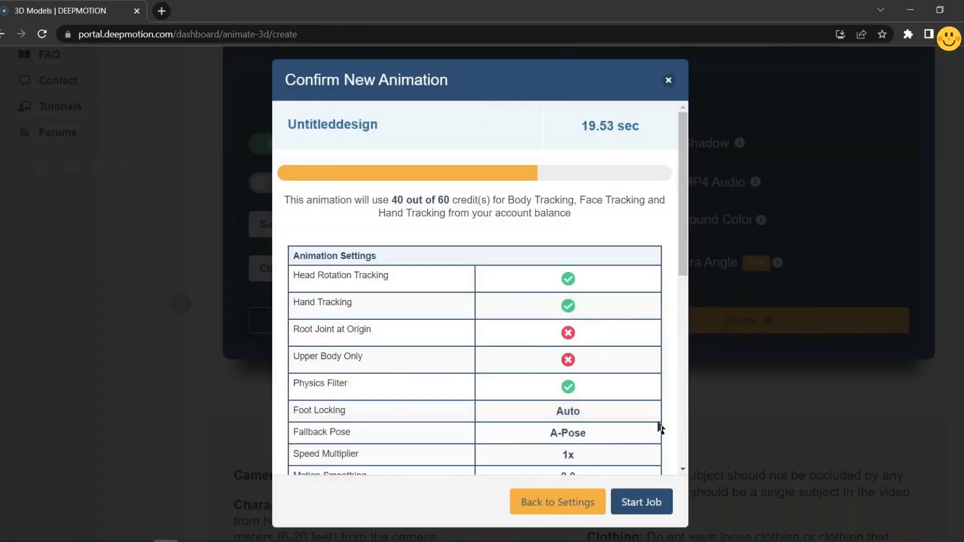
# Step: Review the animation, video output and format settings in the confirmation summary and start the job
pyautogui.scroll(-9, 658, 430)
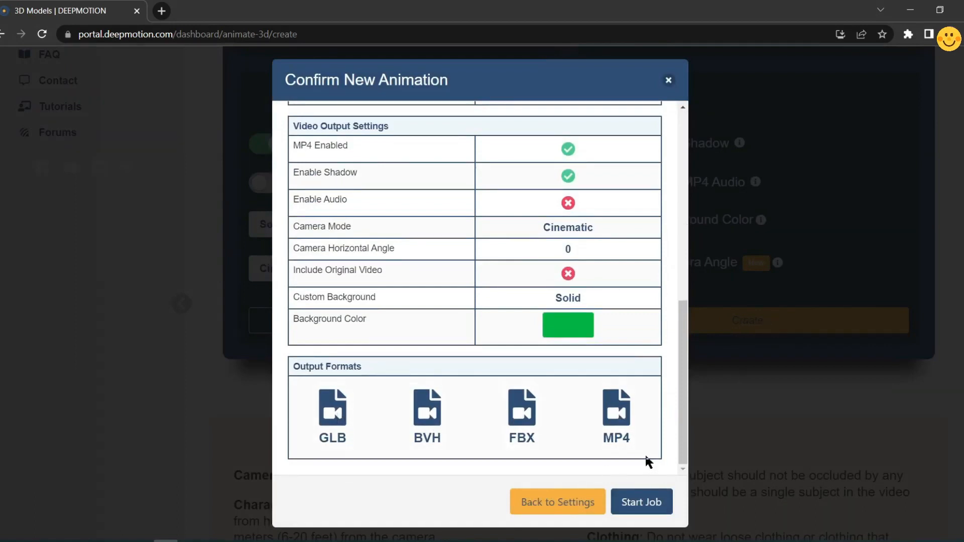
pyautogui.scroll(10, 647, 457)
pyautogui.click(640, 502)
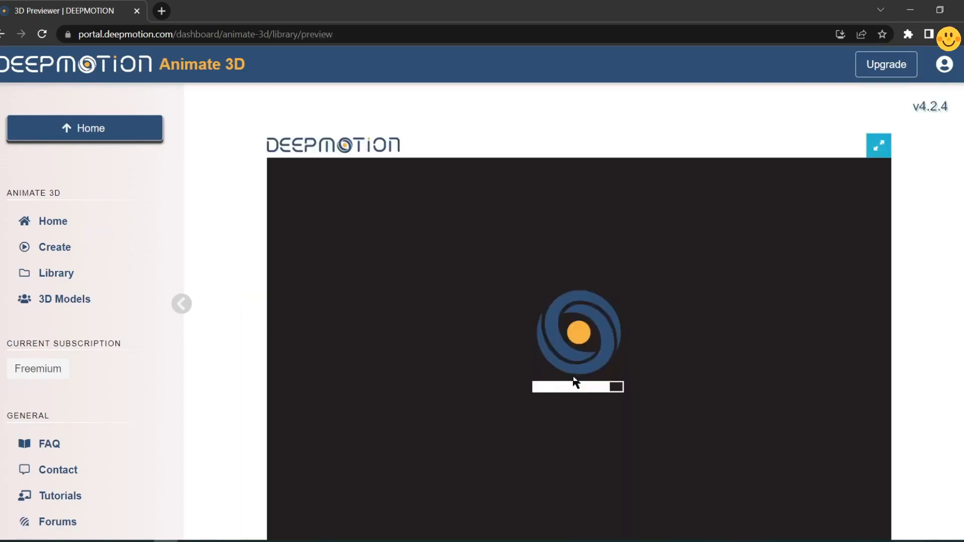
# Step: Dismiss the camera instructions and inspect the animated Amy character from several angles and up close in the 3D preview
pyautogui.scroll(-1, 679, 292)
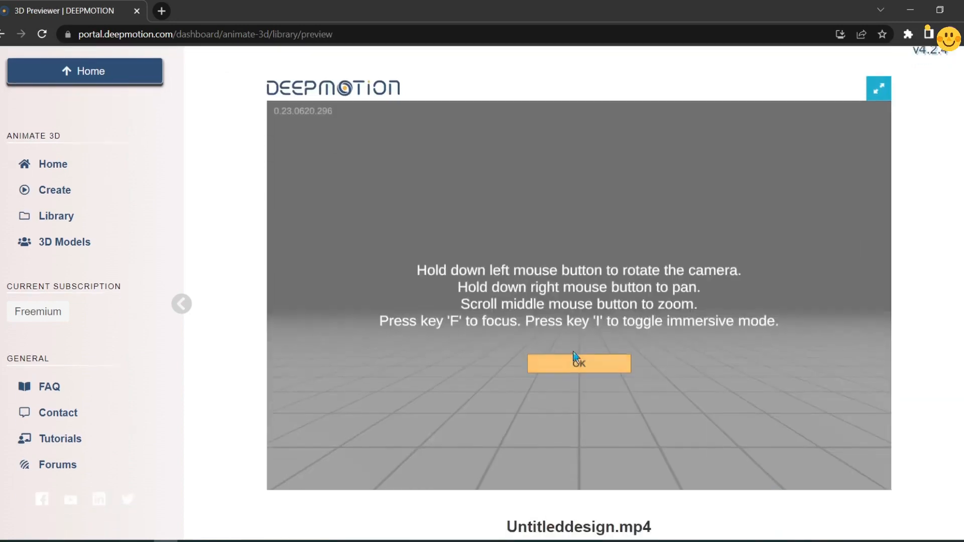
pyautogui.click(572, 362)
pyautogui.moveTo(577, 329); pyautogui.dragTo(517, 345)
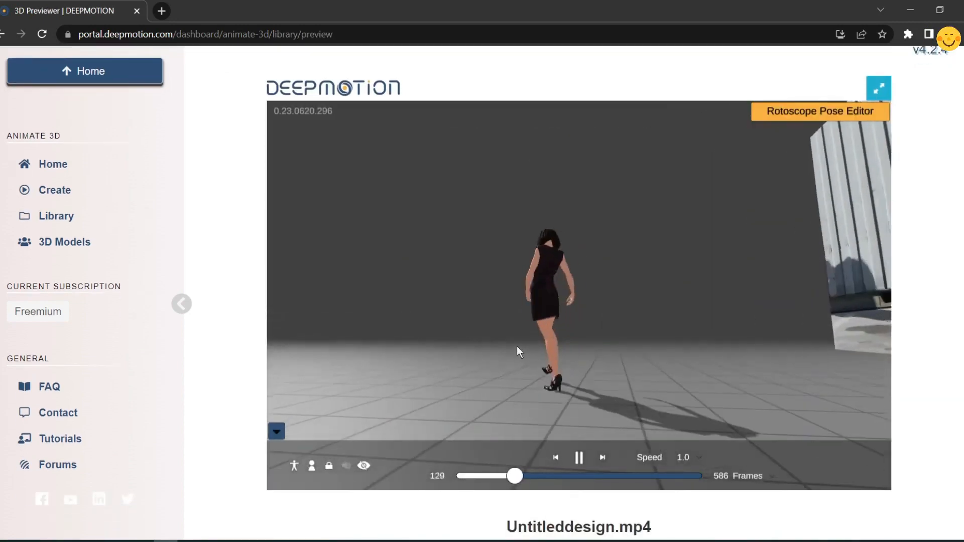
pyautogui.moveTo(652, 380); pyautogui.dragTo(592, 373)
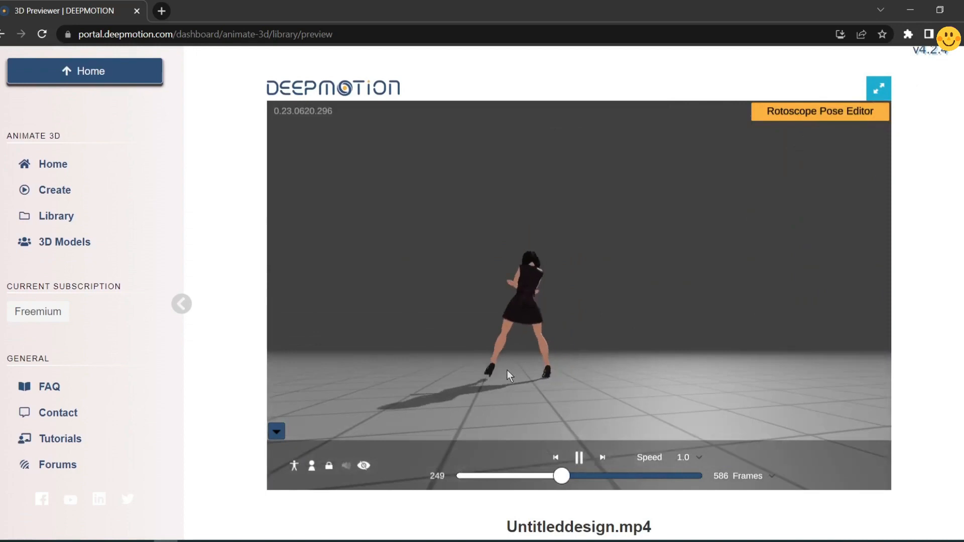
pyautogui.moveTo(510, 373); pyautogui.dragTo(673, 362)
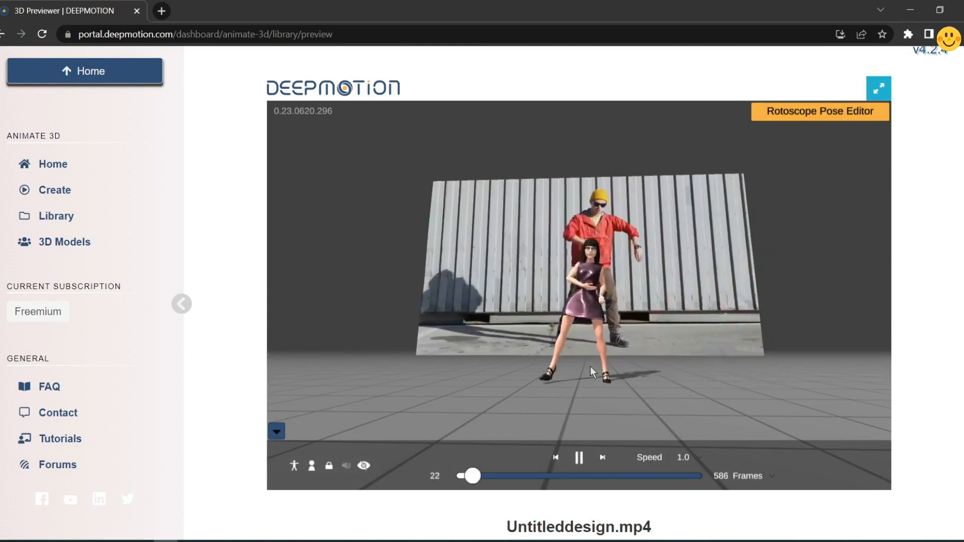
pyautogui.moveTo(612, 345); pyautogui.dragTo(614, 337)
pyautogui.scroll(5, 613, 337)
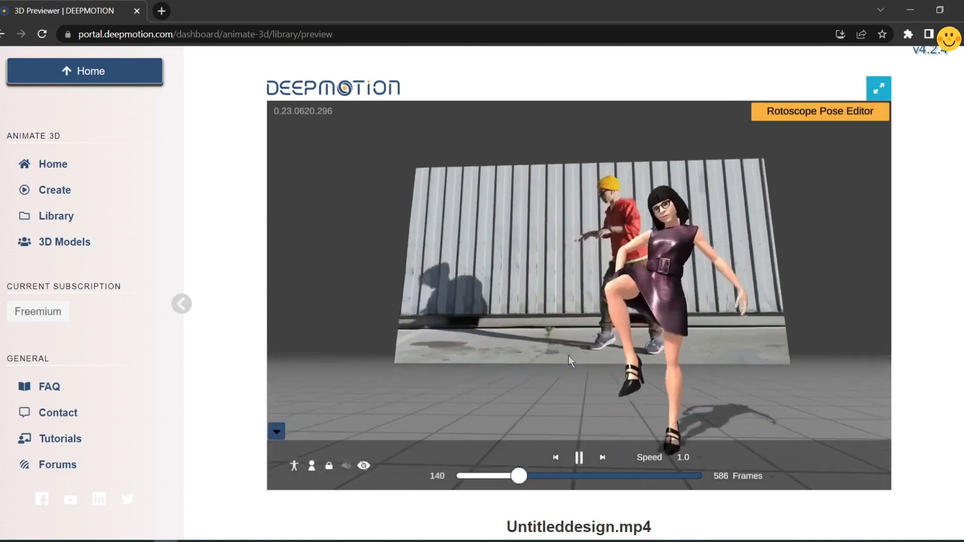
pyautogui.moveTo(570, 265); pyautogui.dragTo(474, 236)
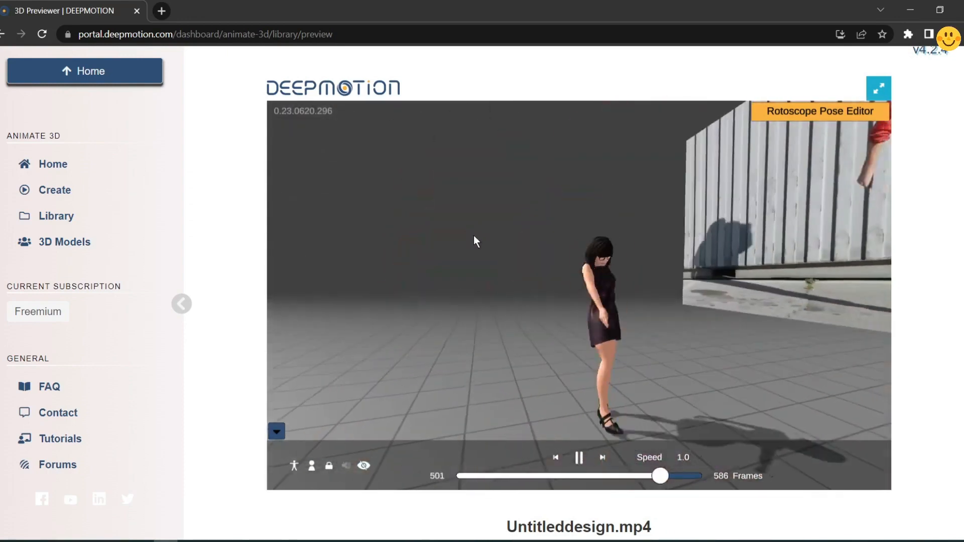
# Step: Download the finished Untitleddesign animation in MP4 format
pyautogui.scroll(-1, 237, 332)
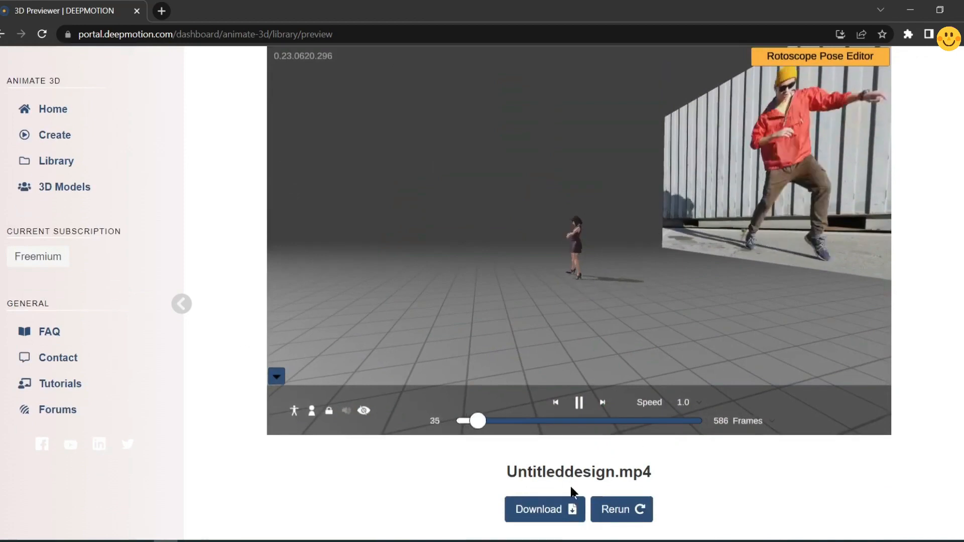
pyautogui.click(573, 503)
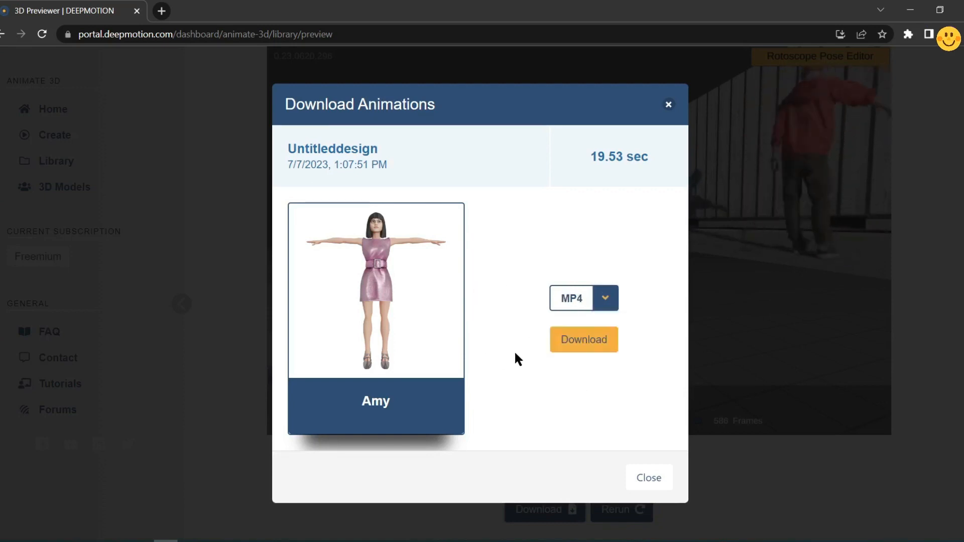
pyautogui.click(583, 339)
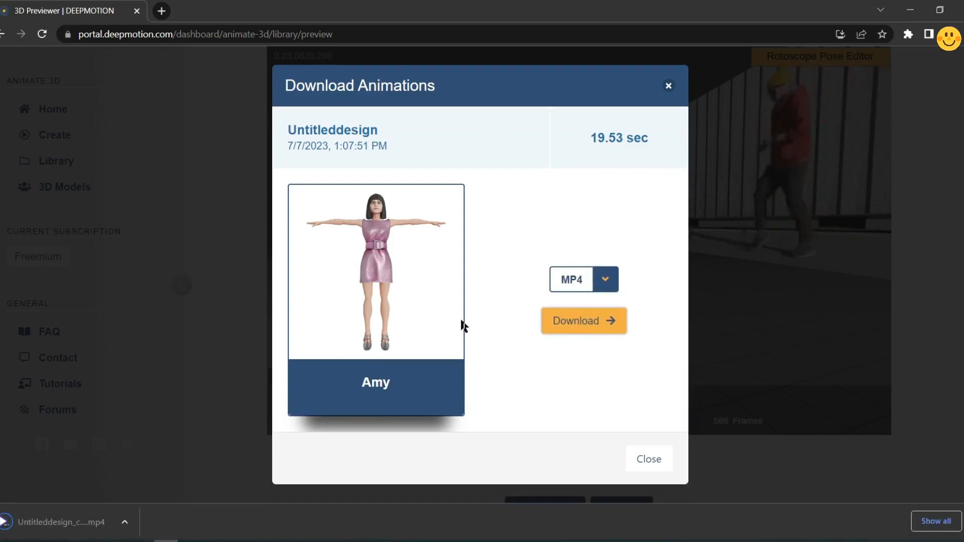
# Step: Switch to Canva in a new browser tab and create a blank video design
pyautogui.click(167, 14)
pyautogui.write('canva')
pyautogui.press('Return')
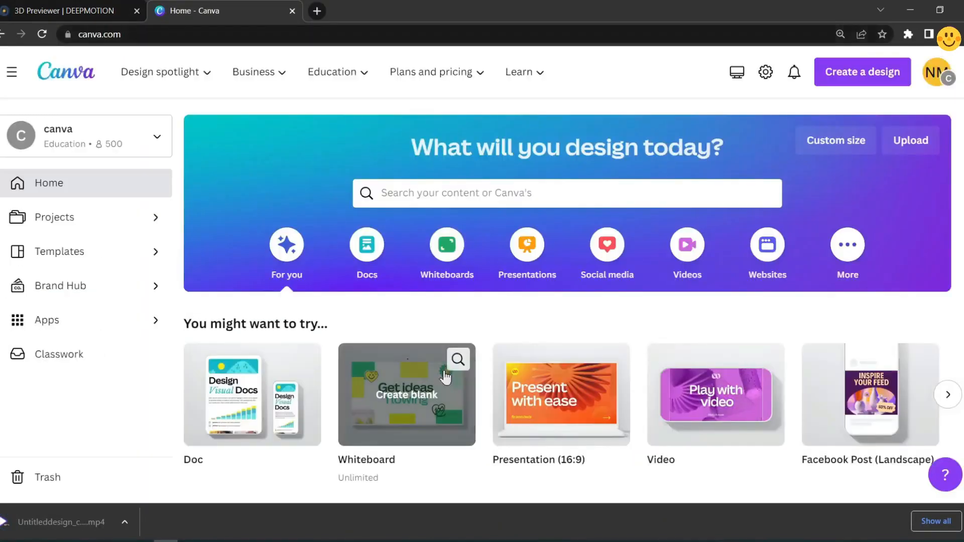
pyautogui.click(704, 399)
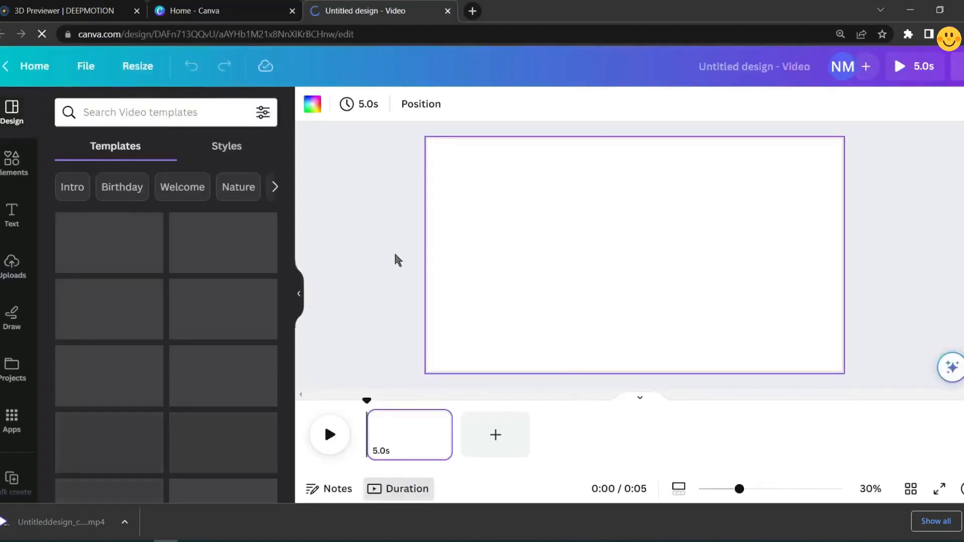
# Step: Search the elements for "animated background" and browse the video results for a neon stage clip
pyautogui.click(12, 163)
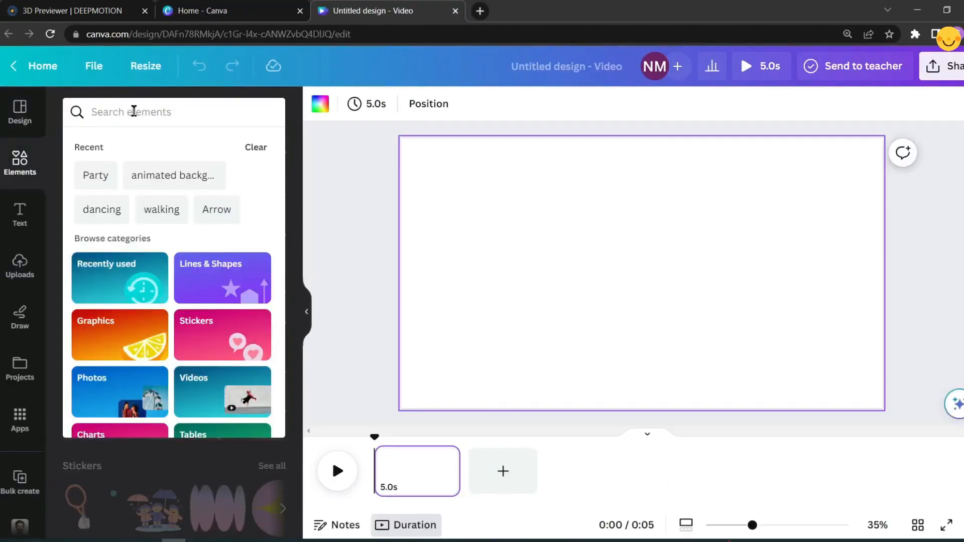
pyautogui.write('Animat')
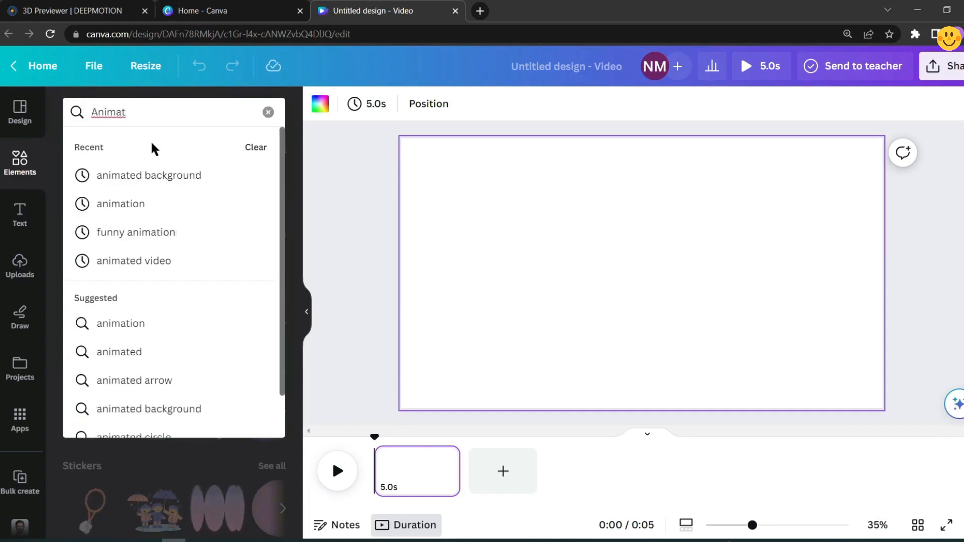
pyautogui.click(173, 180)
pyautogui.click(209, 145)
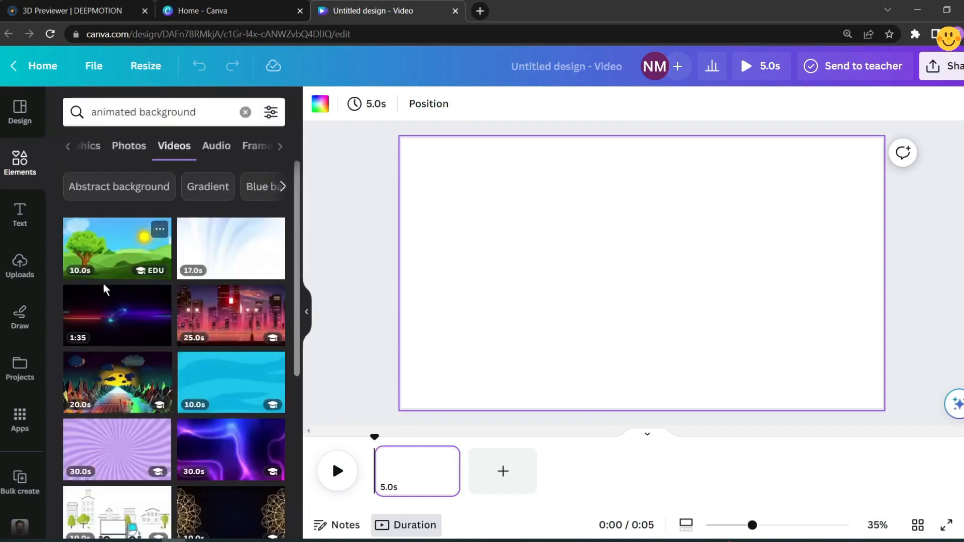
pyautogui.scroll(-5, 145, 372)
pyautogui.scroll(-10, 144, 371)
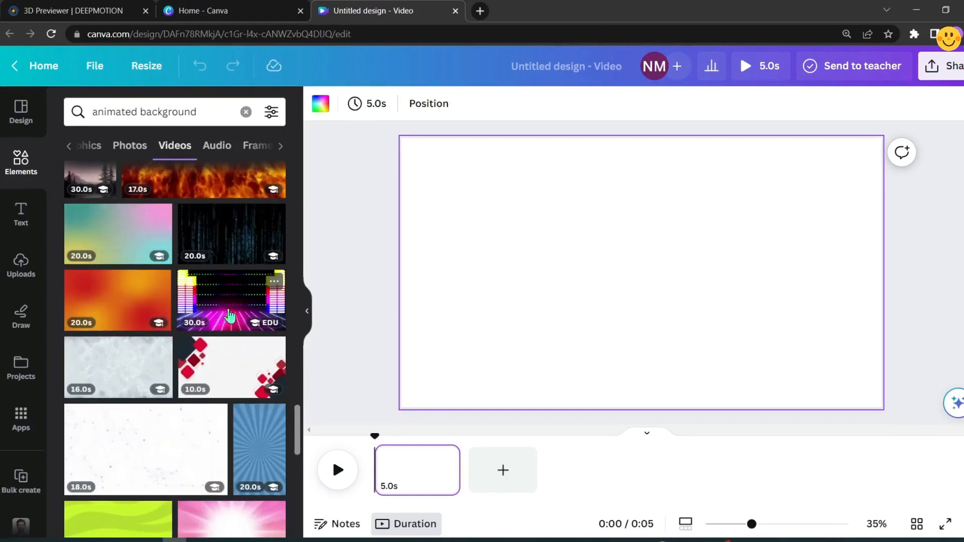
# Step: Add the 30-second neon equalizer stage video to the page and set it as the background
pyautogui.click(223, 318)
pyautogui.moveTo(539, 253); pyautogui.dragTo(540, 255)
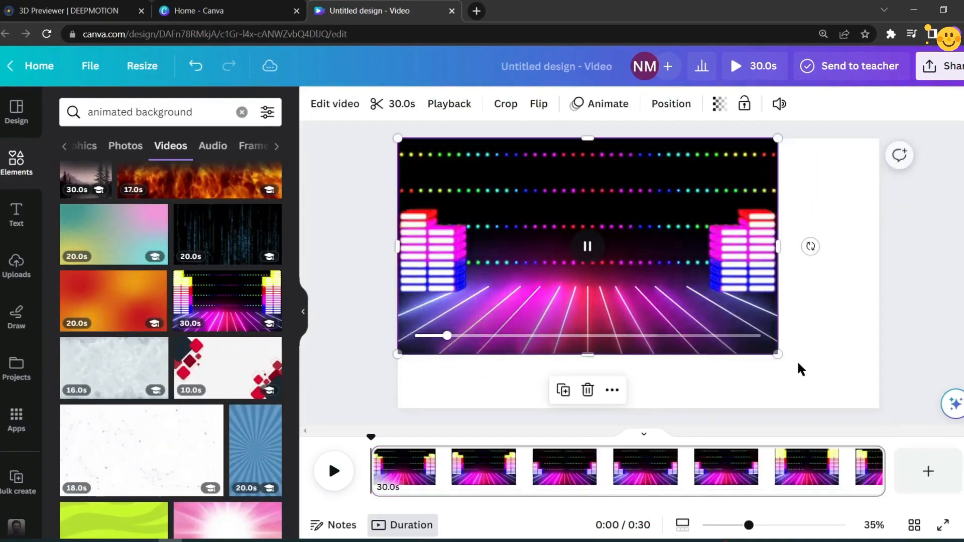
pyautogui.moveTo(778, 356); pyautogui.dragTo(779, 359)
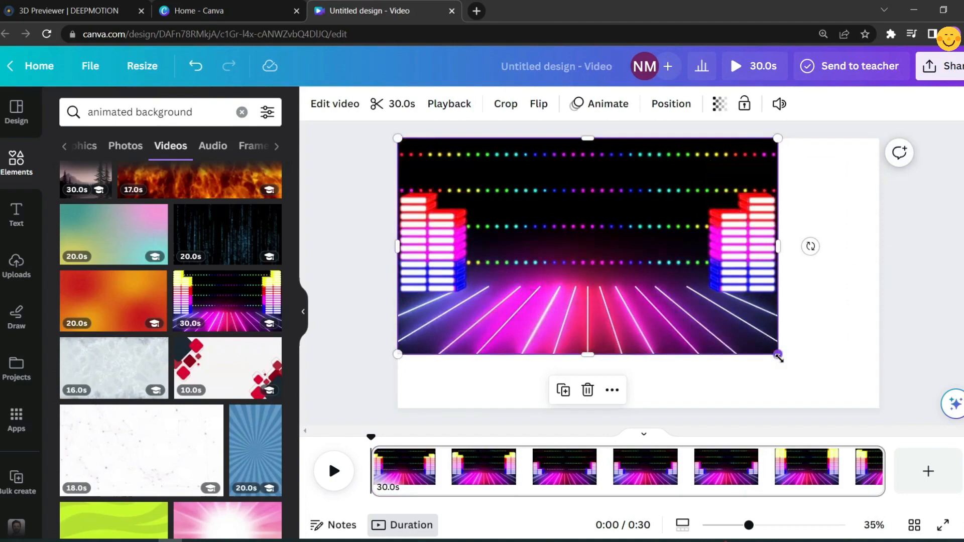
pyautogui.rightClick(617, 255)
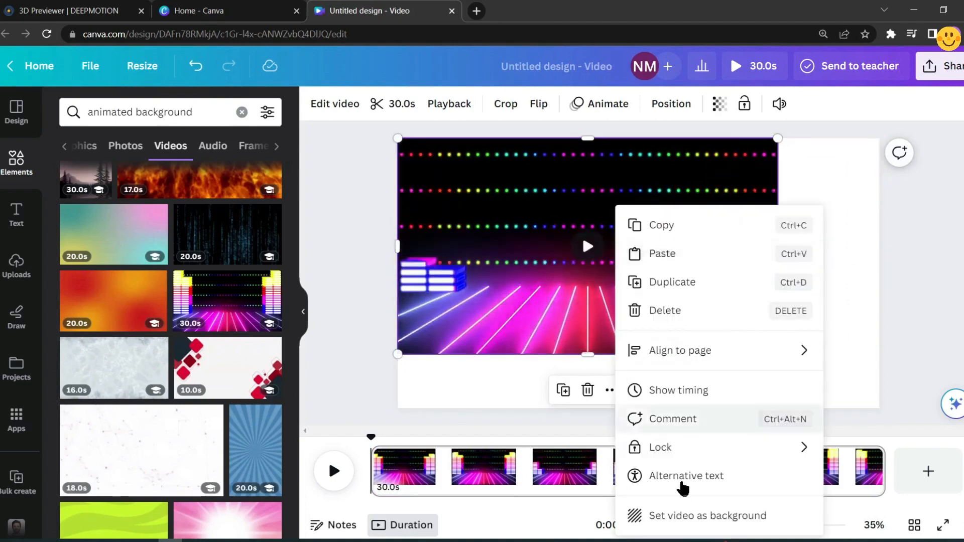
pyautogui.click(684, 516)
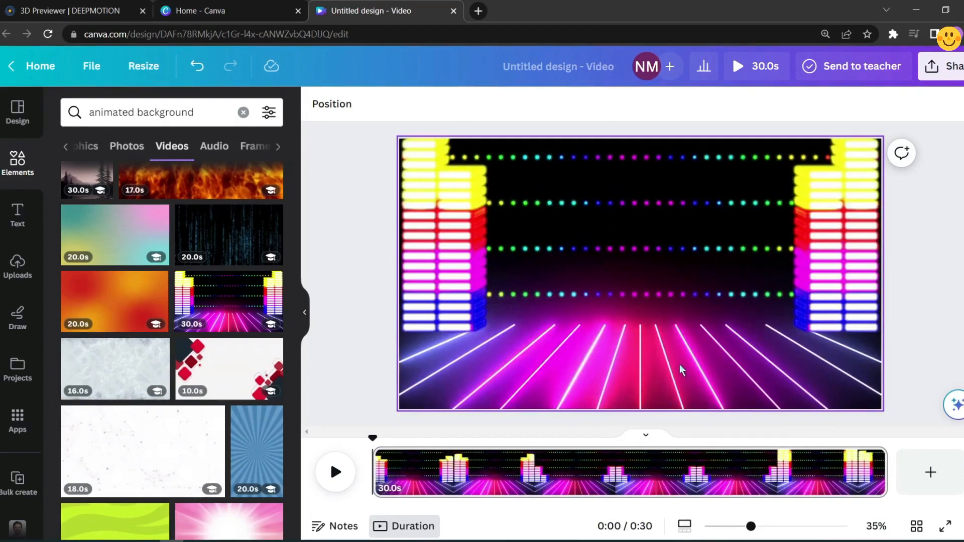
# Step: Download the neon stage background design from Canva as a video
pyautogui.click(951, 67)
pyautogui.click(853, 429)
pyautogui.click(834, 299)
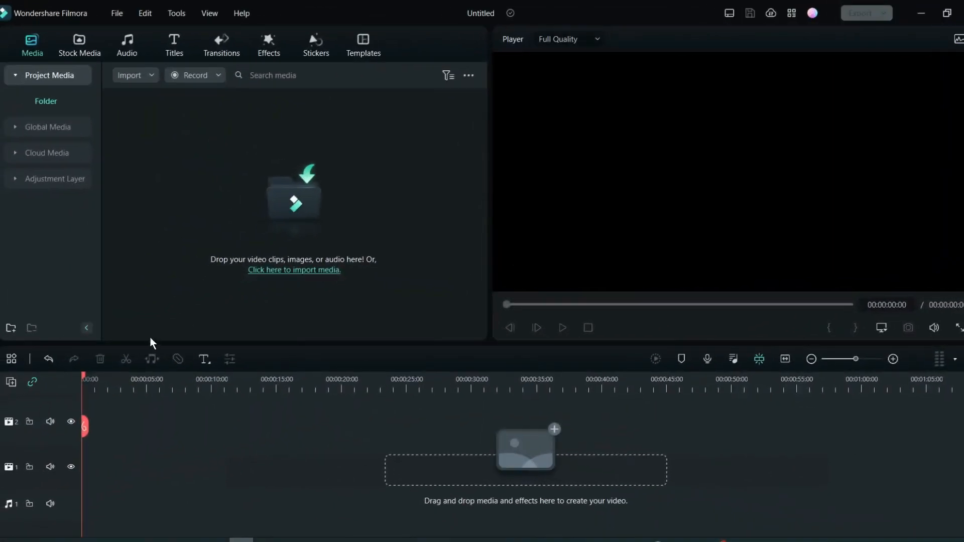
# Step: Switch to Wondershare Filmora and import "Untitled design - Video_2 (2).mp4" and the green-screen Untitleddesign_customModel MP4
pyautogui.click(294, 271)
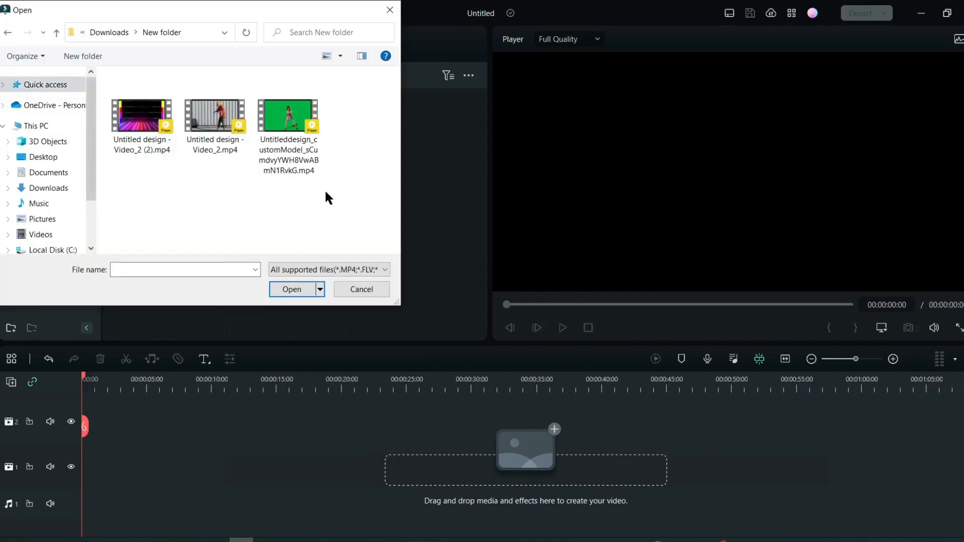
pyautogui.click(145, 157)
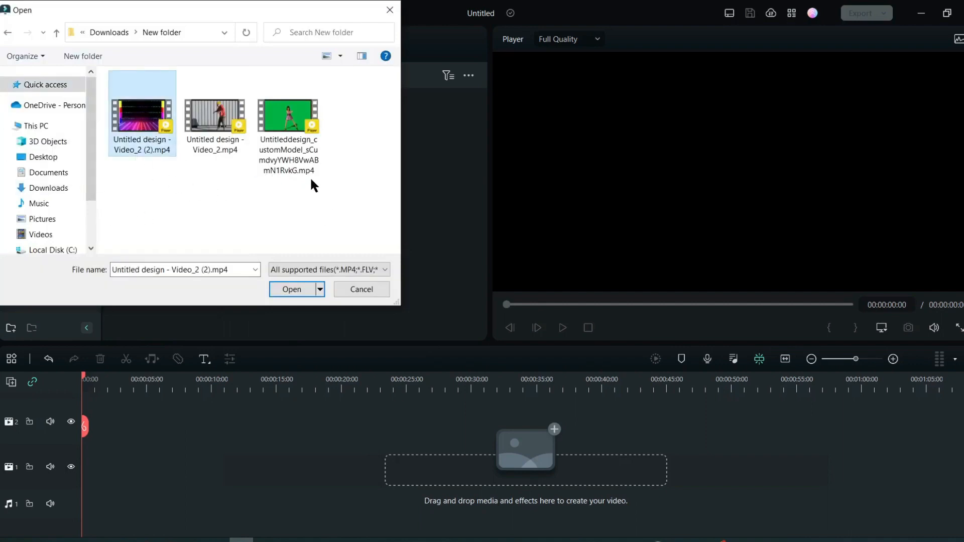
pyautogui.click(290, 294)
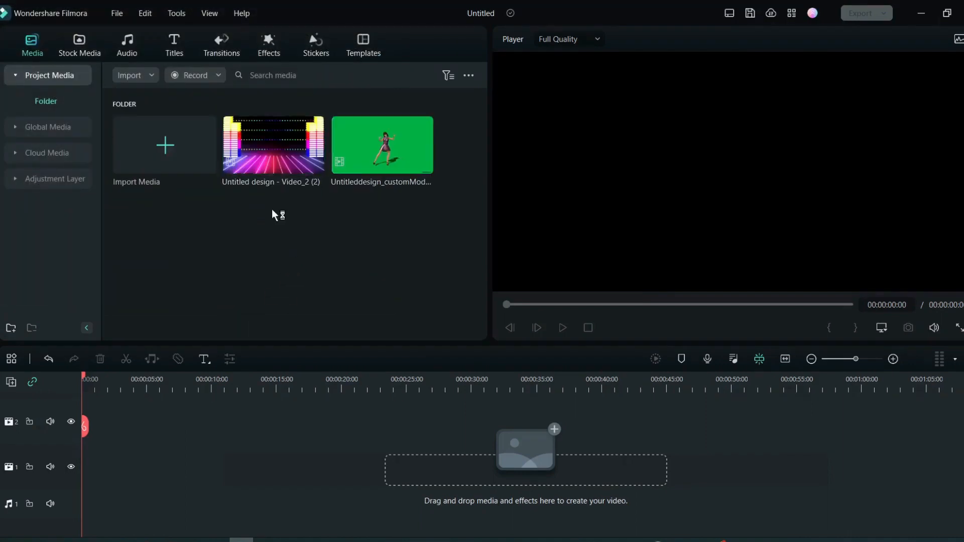
# Step: Place the stage clip on video track 1 and the green-screen dancer on track 2, trimming the stage clip to the dancer clip's length
pyautogui.moveTo(258, 145); pyautogui.dragTo(253, 462)
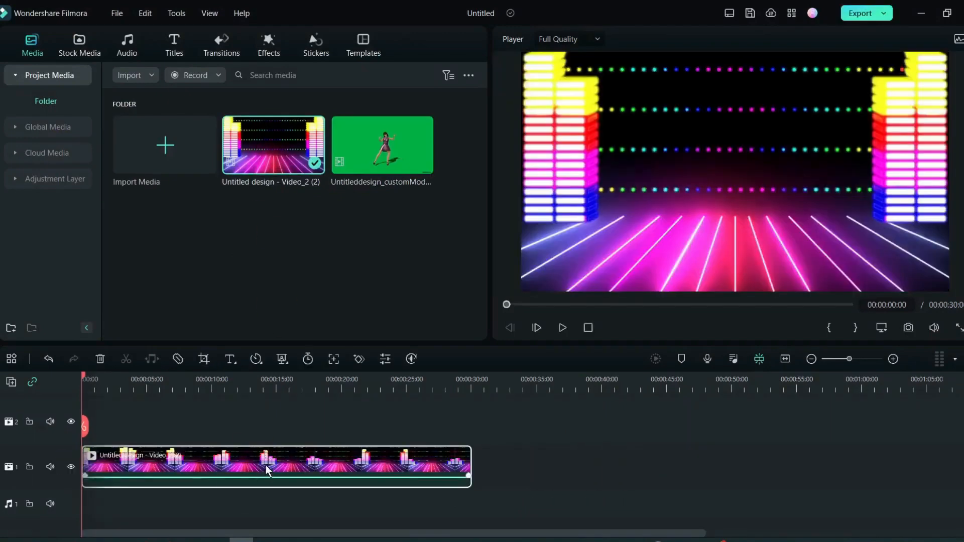
pyautogui.moveTo(391, 153); pyautogui.dragTo(219, 414)
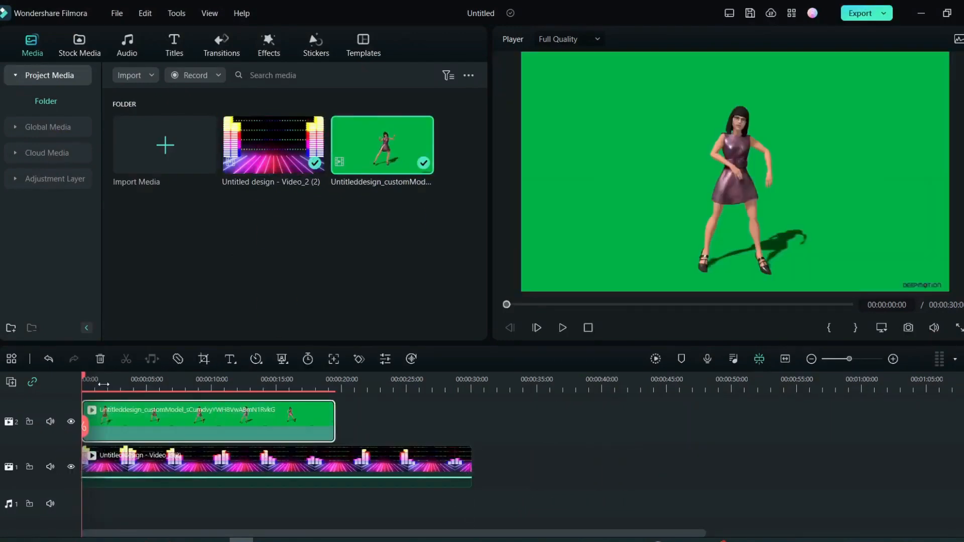
pyautogui.moveTo(85, 380); pyautogui.dragTo(235, 380)
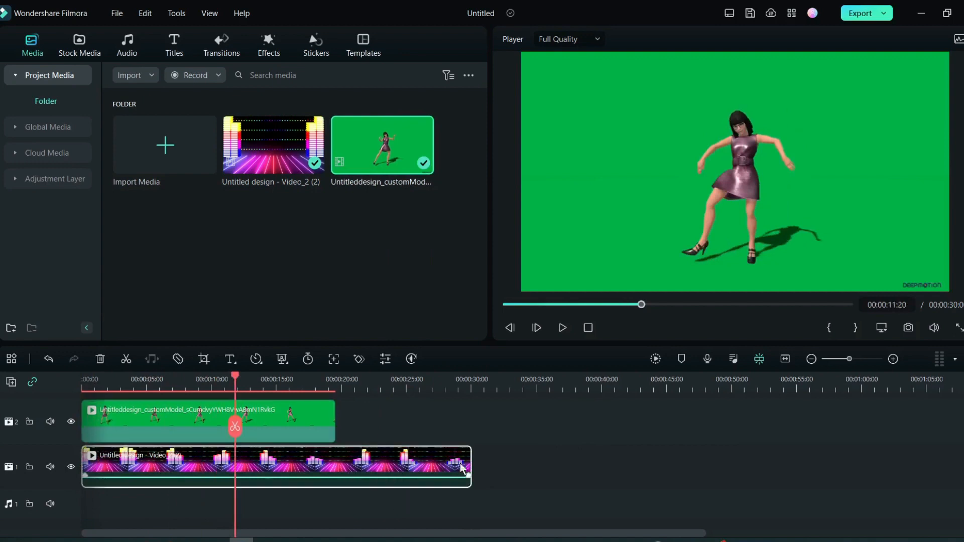
pyautogui.moveTo(376, 463); pyautogui.dragTo(330, 461)
# Step: Apply Chroma Key to the green-screen dancer clip with offset 8, tolerance 61 and edge thickness -1.2
pyautogui.moveTo(235, 378); pyautogui.dragTo(280, 403)
pyautogui.click(229, 419)
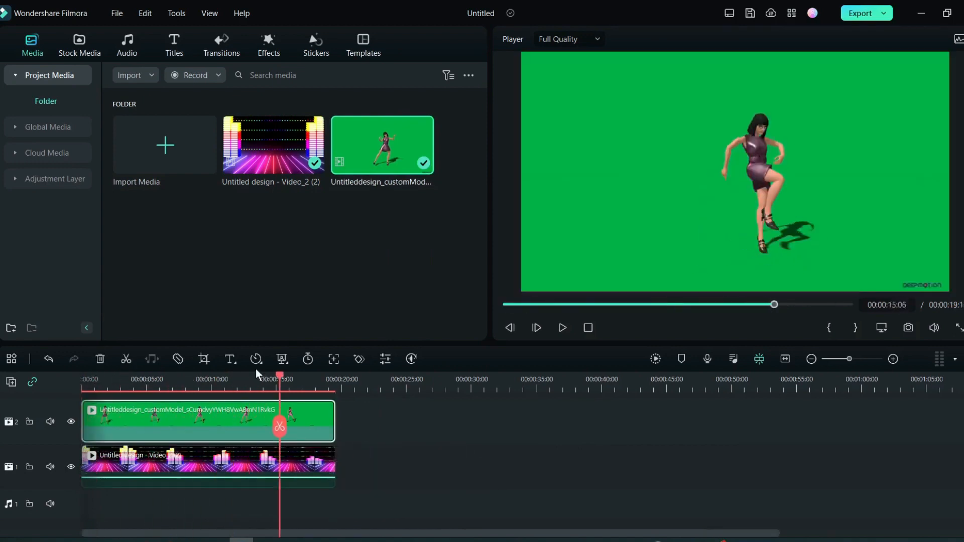
pyautogui.click(283, 359)
pyautogui.click(318, 383)
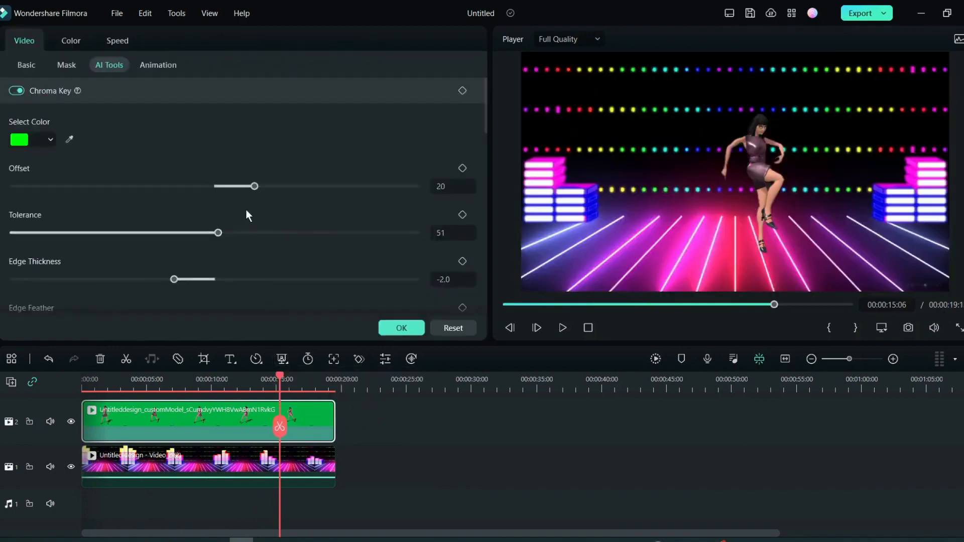
pyautogui.moveTo(233, 189); pyautogui.dragTo(231, 189)
pyautogui.moveTo(218, 232)
pyautogui.mouseDown()
pyautogui.moveTo(181, 233)
pyautogui.moveTo(206, 231)
pyautogui.mouseUp()
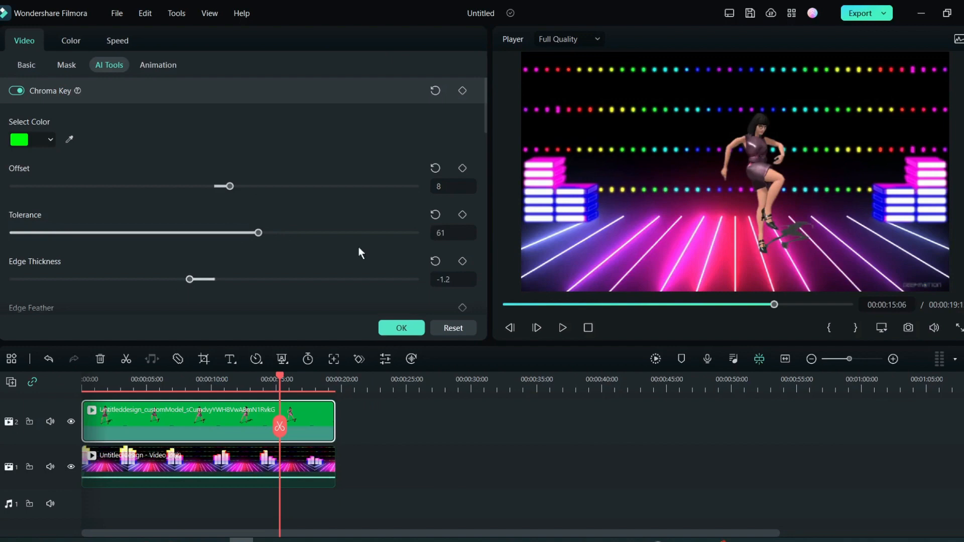
pyautogui.click(401, 328)
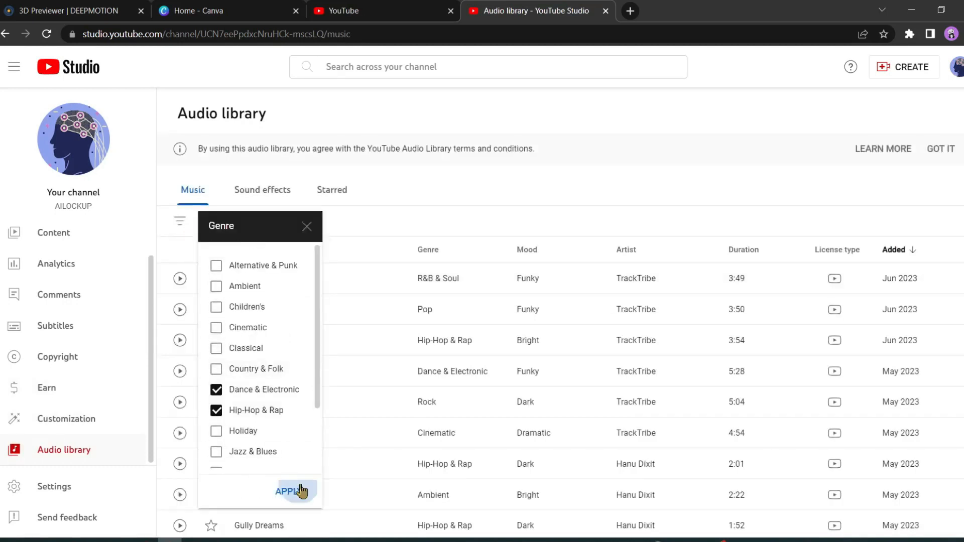
# Step: In the YouTube Studio audio library, filter music to Hip-Hop & Rap and Dance & Electronic and download "I Had a Feeling"
pyautogui.click(300, 491)
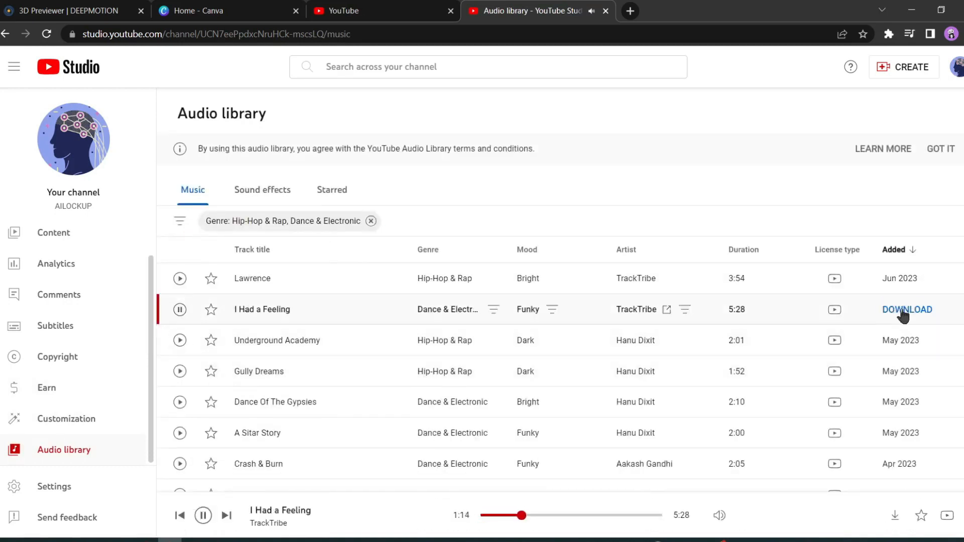
pyautogui.click(903, 313)
# Step: Add the downloaded track to the Filmora timeline and export "Dancing Anemi" as a higher-quality MP4 at 1920x1080, 25 fps
pyautogui.moveTo(61, 514); pyautogui.dragTo(328, 432)
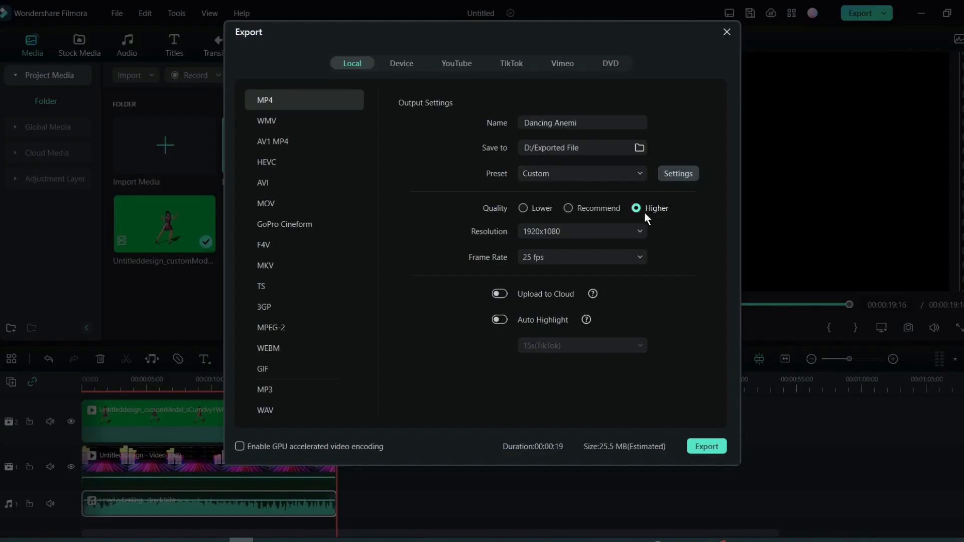
pyautogui.click(703, 447)
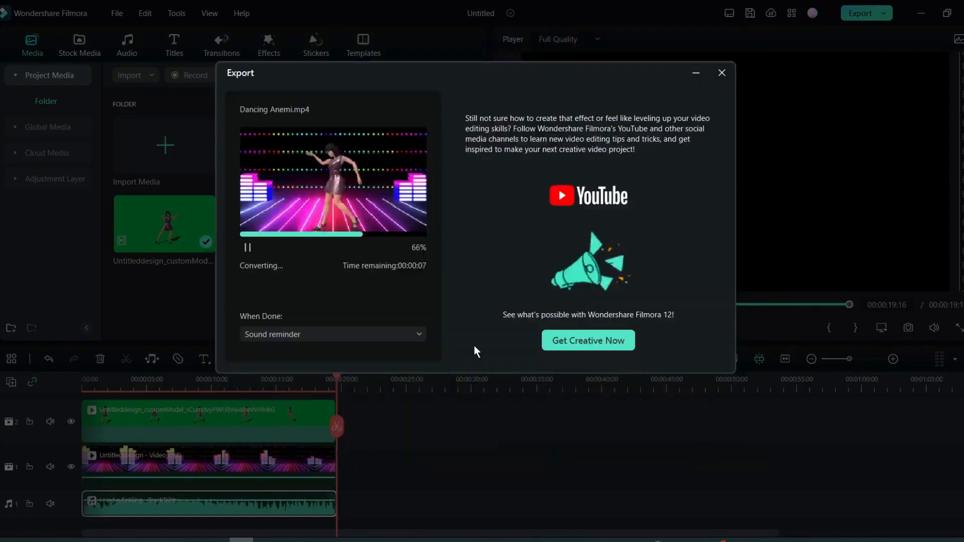